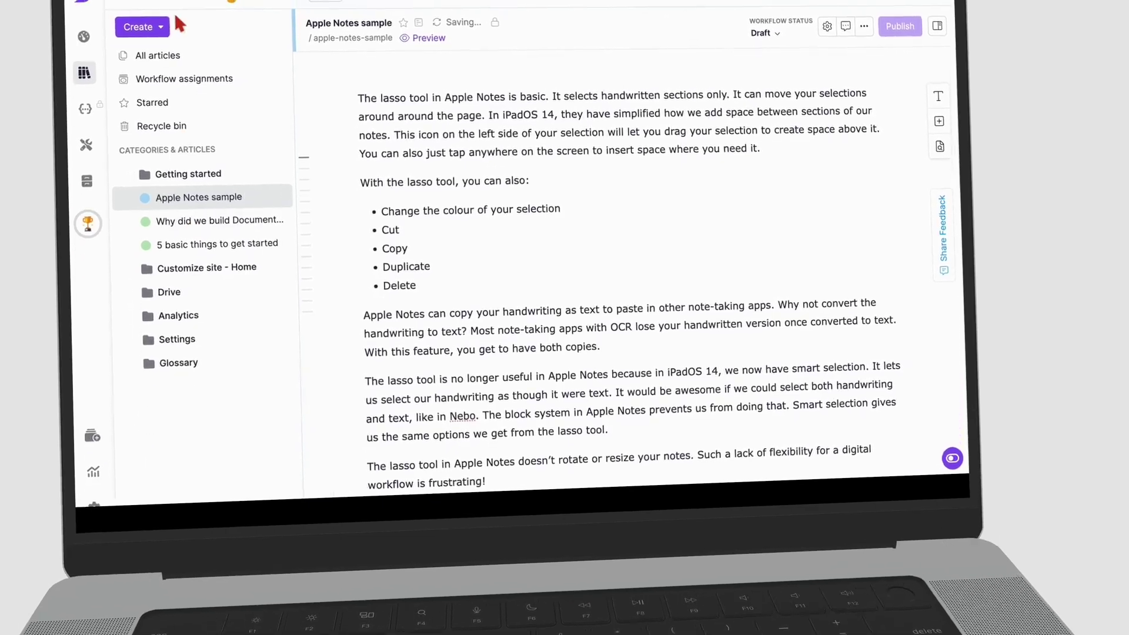
Create a new article named "Content editing" in the Getting started category.
{"action": "left_click", "coordinate": [147, 18]}
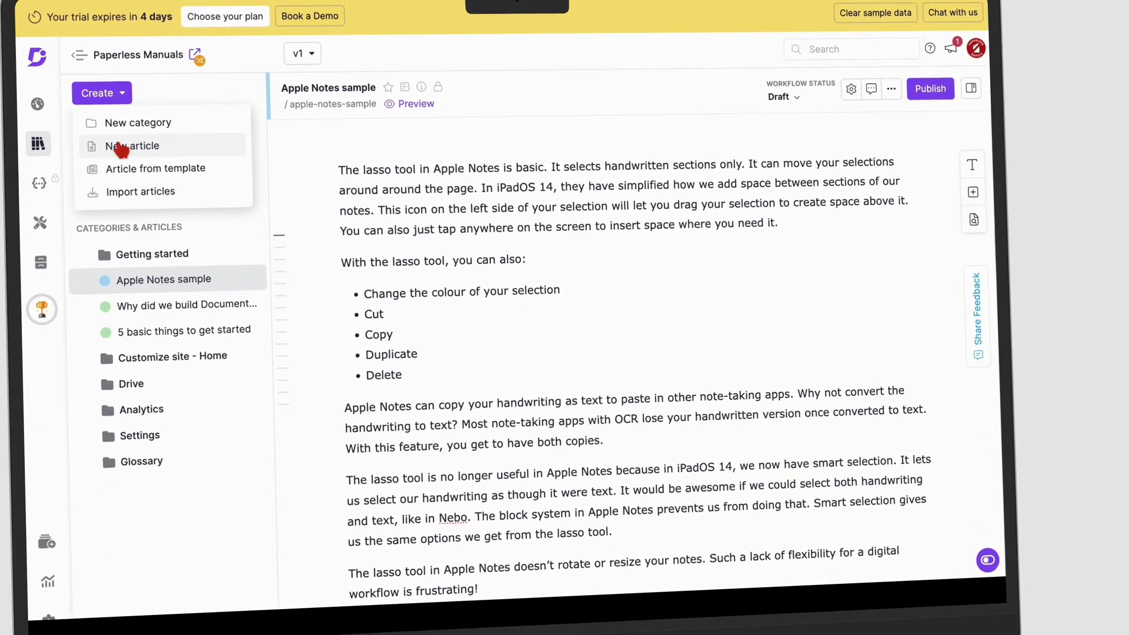
{"action": "left_click", "coordinate": [121, 147]}
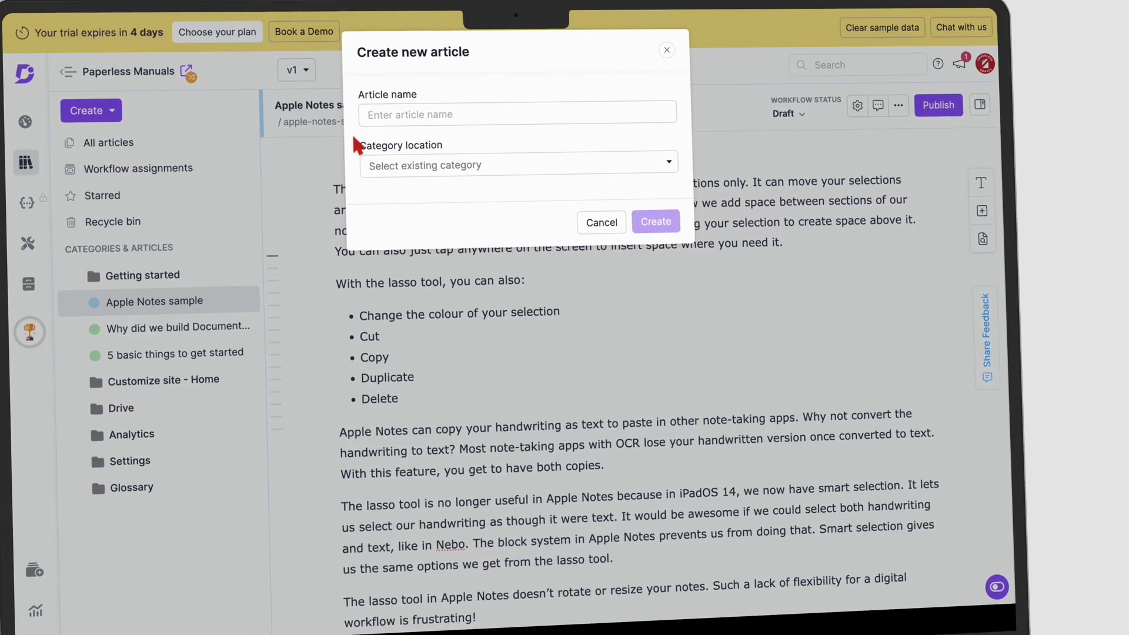
{"action": "type", "text": "Content editing"}
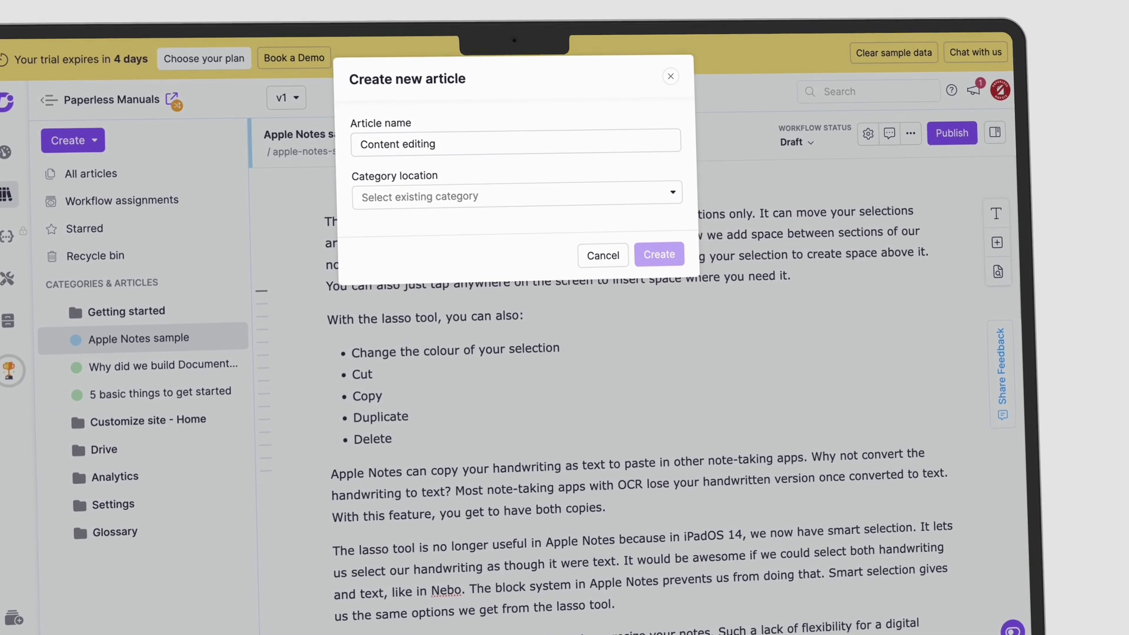
{"action": "left_click", "coordinate": [516, 195]}
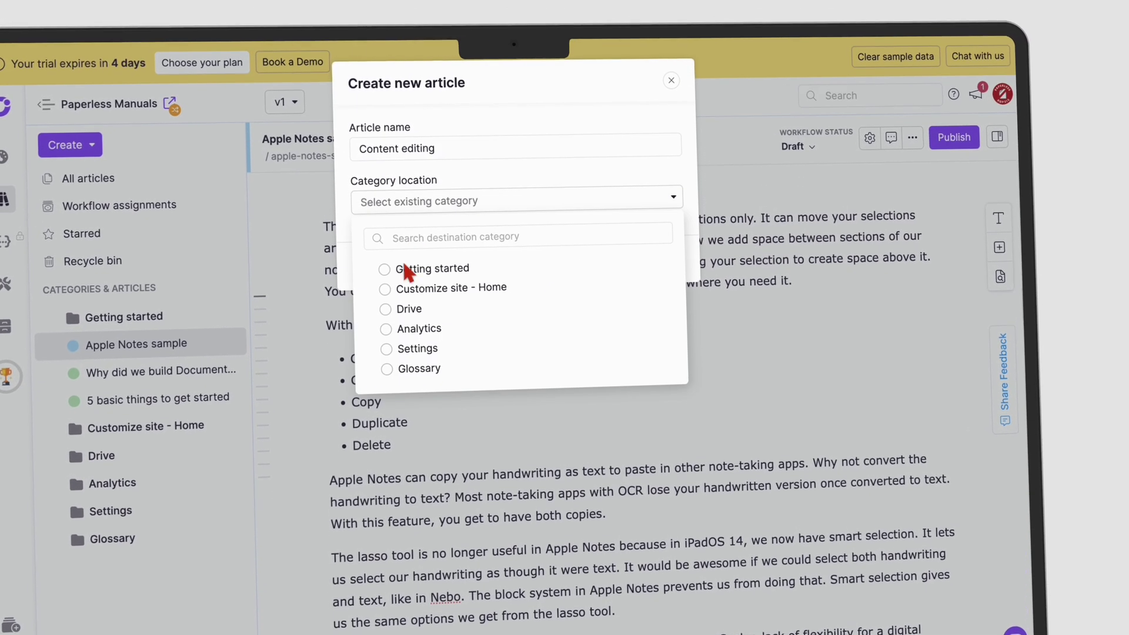
{"action": "left_click", "coordinate": [415, 267]}
{"action": "left_click", "coordinate": [658, 255]}
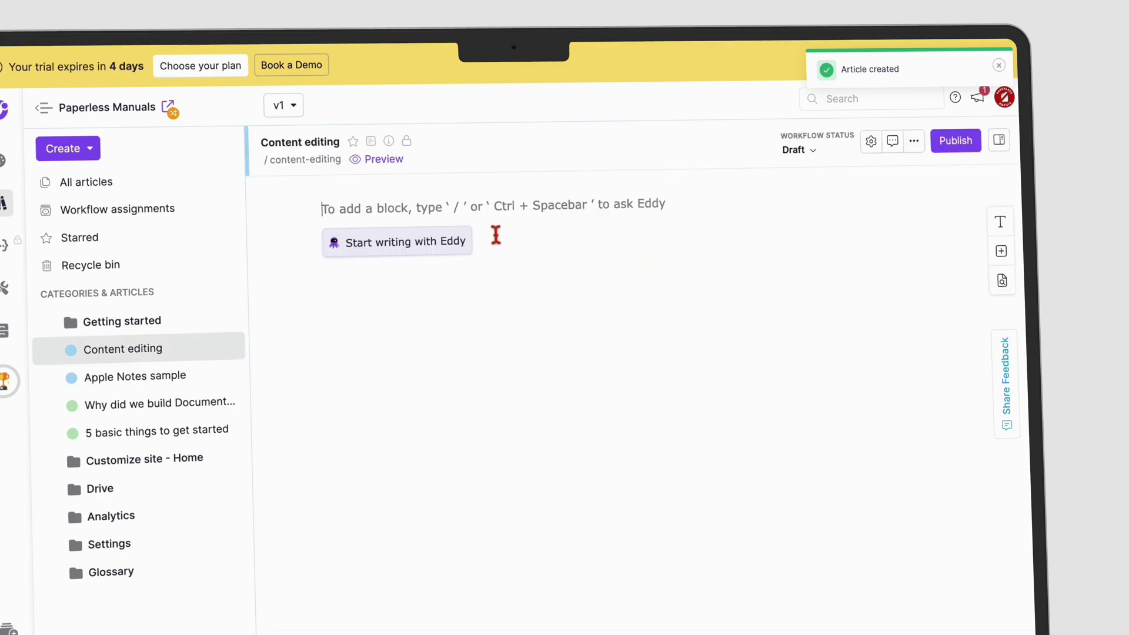
Look through the editor's text formatting options and the content blocks that can be inserted.
{"action": "left_click", "coordinate": [1000, 221]}
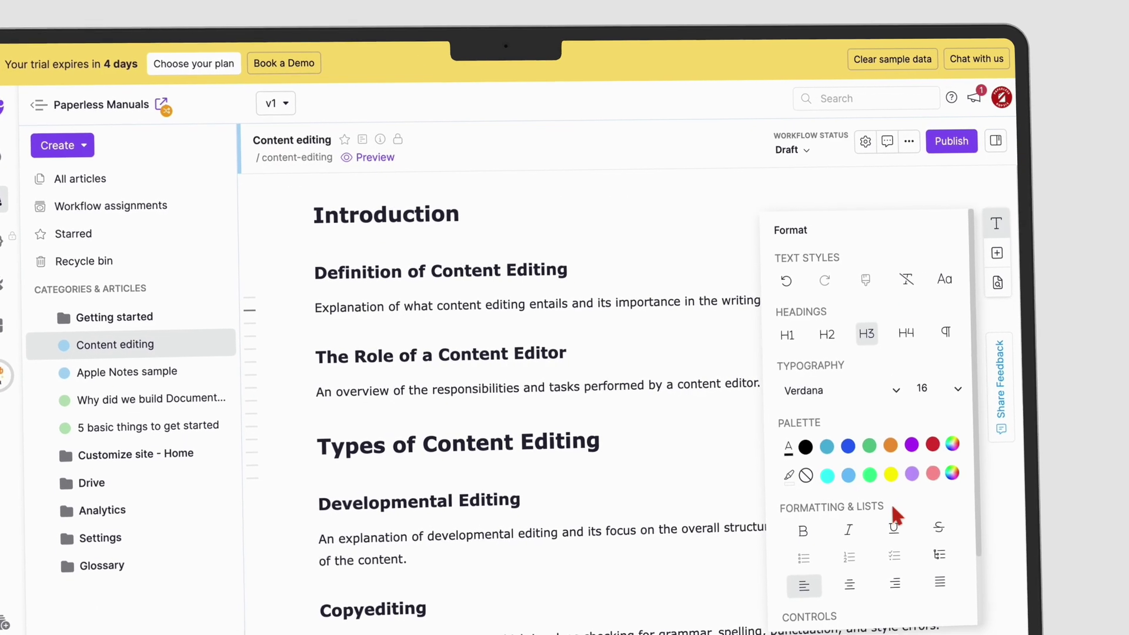
{"action": "scroll", "coordinate": [888, 482], "scroll_direction": "down", "scroll_amount": 2}
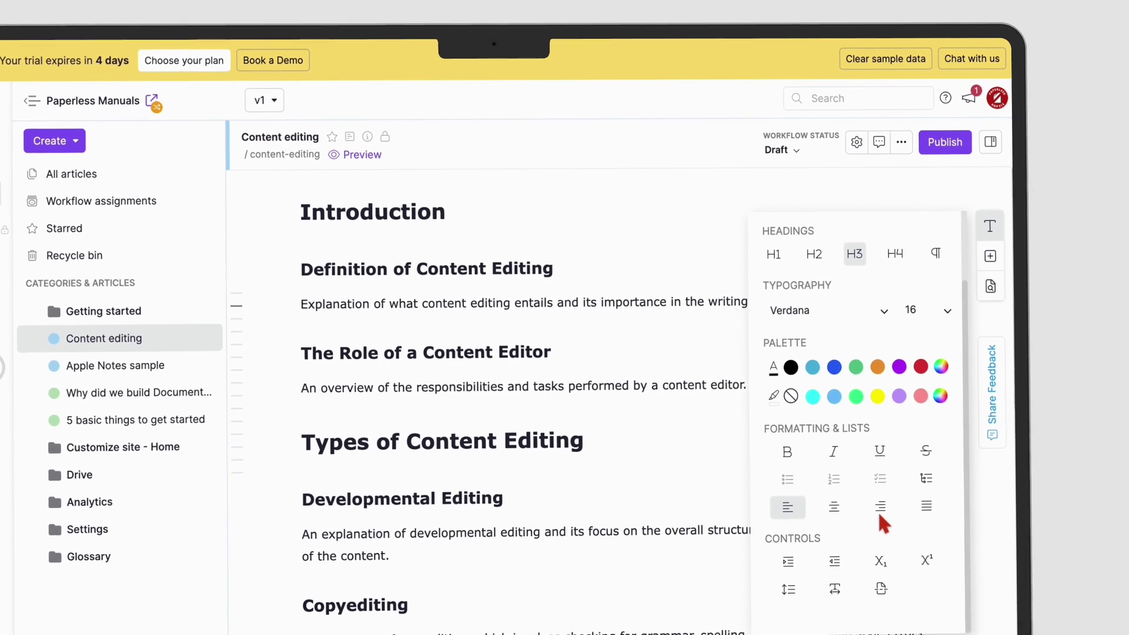
{"action": "left_click", "coordinate": [983, 259]}
{"action": "scroll", "coordinate": [823, 378], "scroll_direction": "down", "scroll_amount": 5}
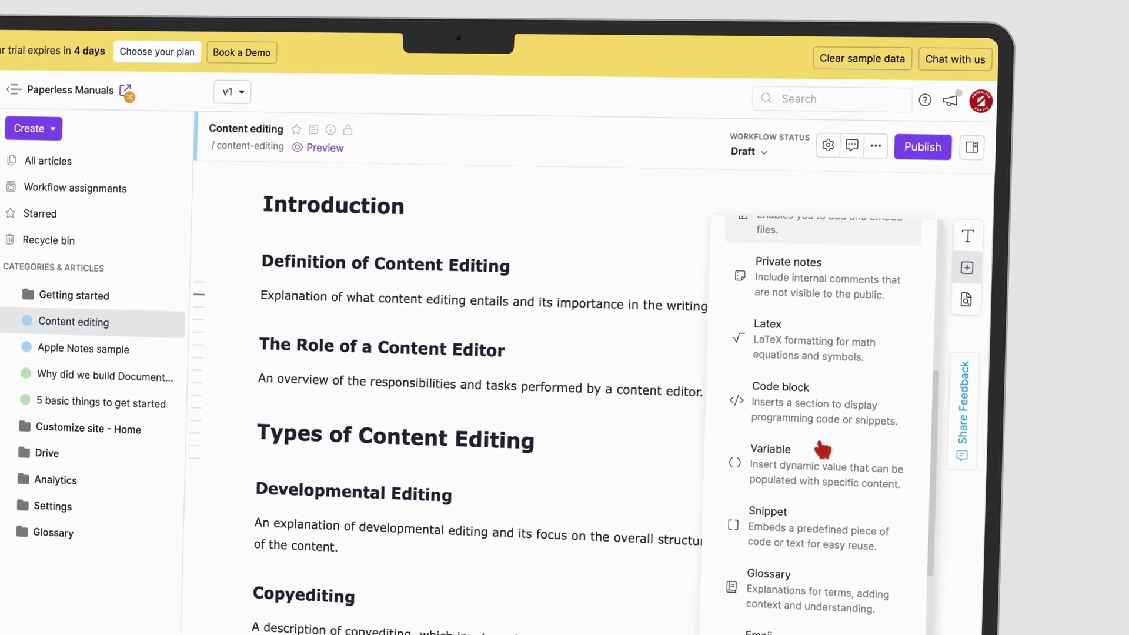
{"action": "scroll", "coordinate": [818, 412], "scroll_direction": "up", "scroll_amount": 5}
{"action": "left_click", "coordinate": [965, 237]}
{"action": "left_click", "coordinate": [970, 147]}
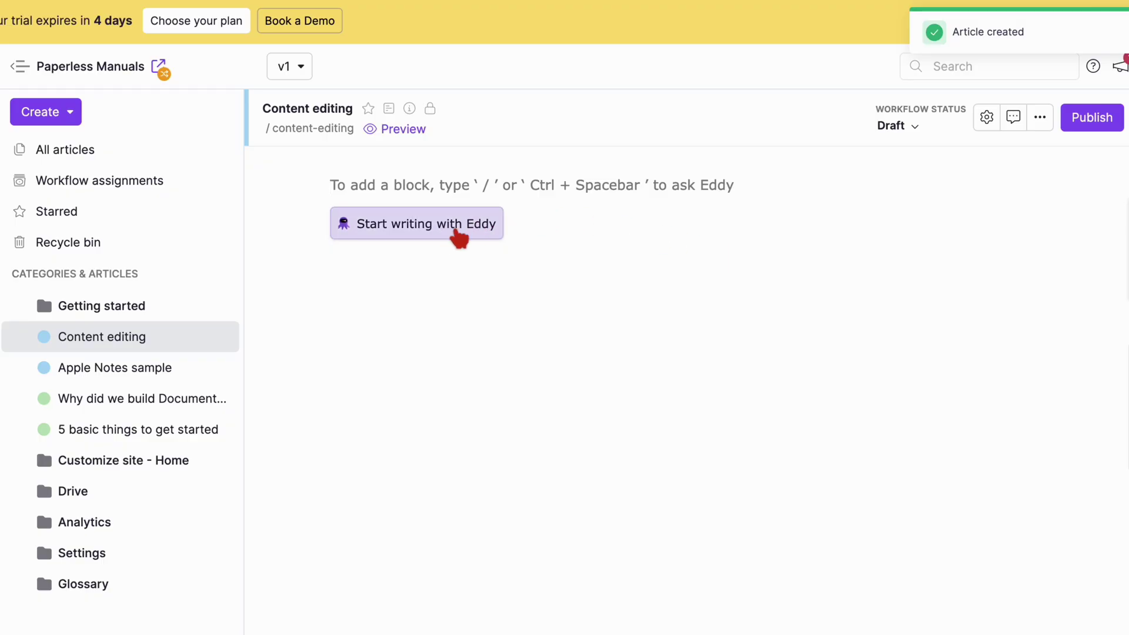
Generate the article text with Eddy from the prompt "Content editing" and insert the answer into the article.
{"action": "left_click", "coordinate": [457, 234]}
{"action": "type", "text": "Content editing"}
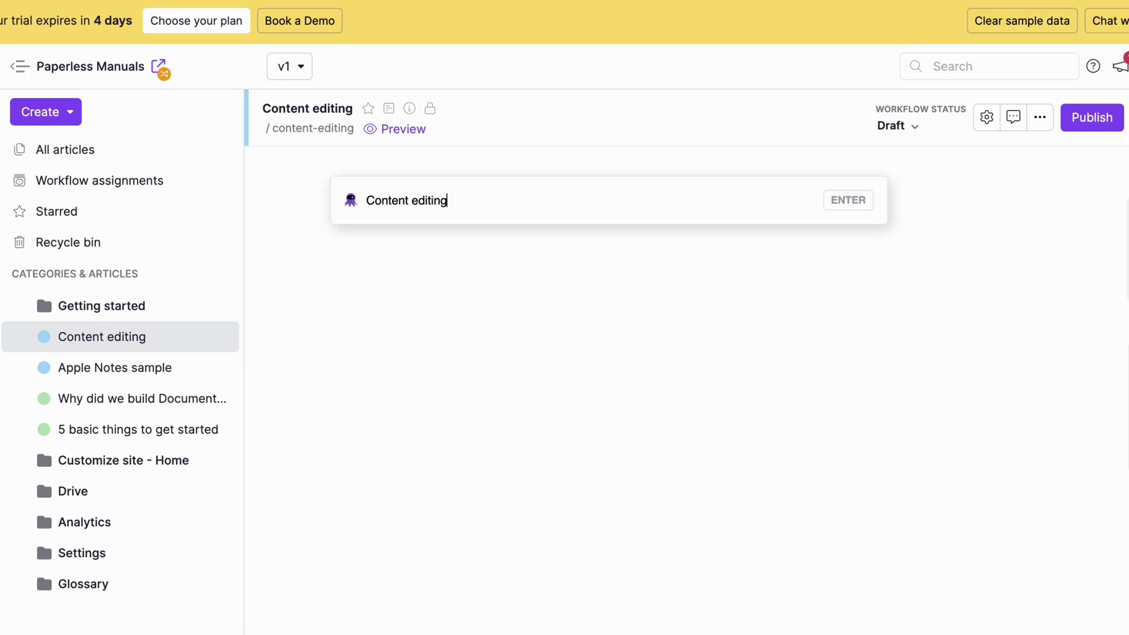
{"action": "key", "text": "Return"}
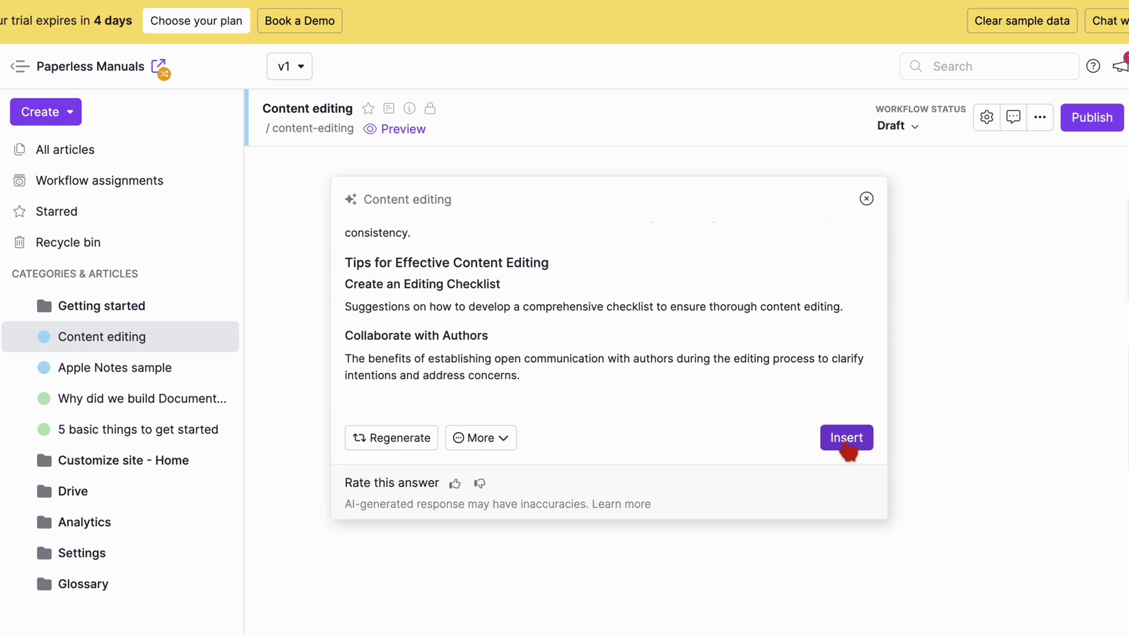
{"action": "left_click", "coordinate": [845, 440]}
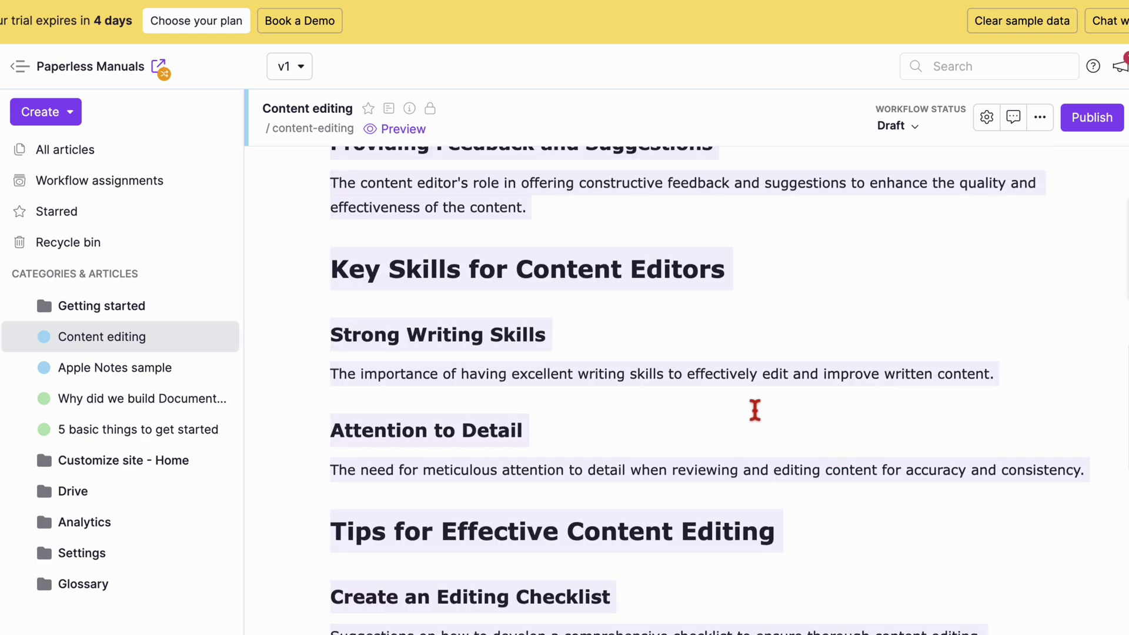
{"action": "scroll", "coordinate": [755, 410], "scroll_direction": "up", "scroll_amount": 5}
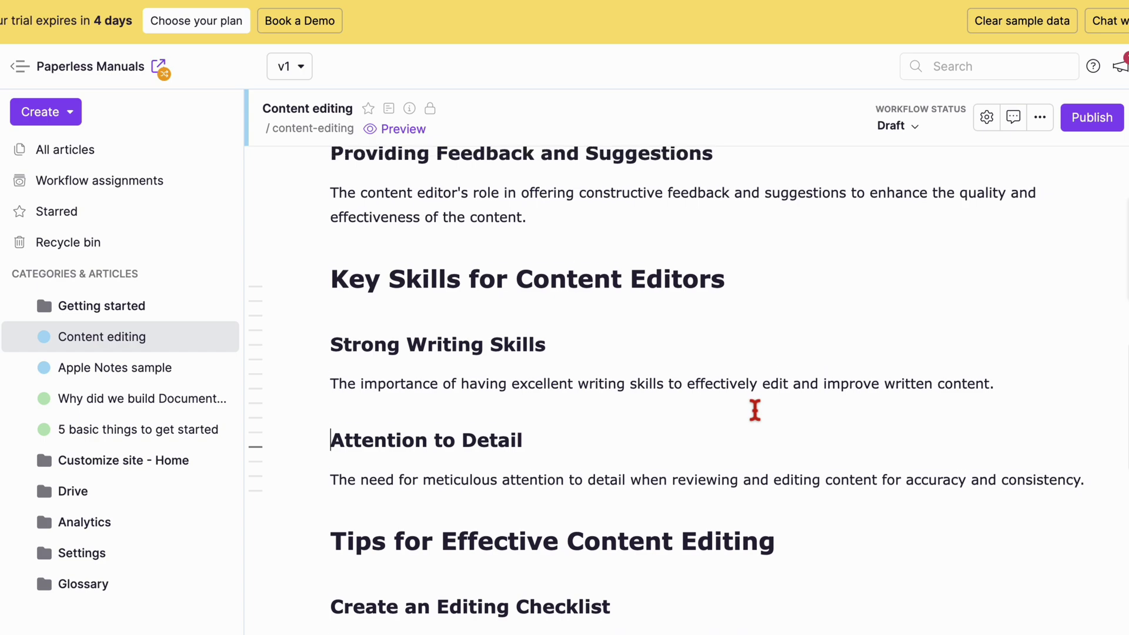
{"action": "scroll", "coordinate": [755, 410], "scroll_direction": "up", "scroll_amount": 15}
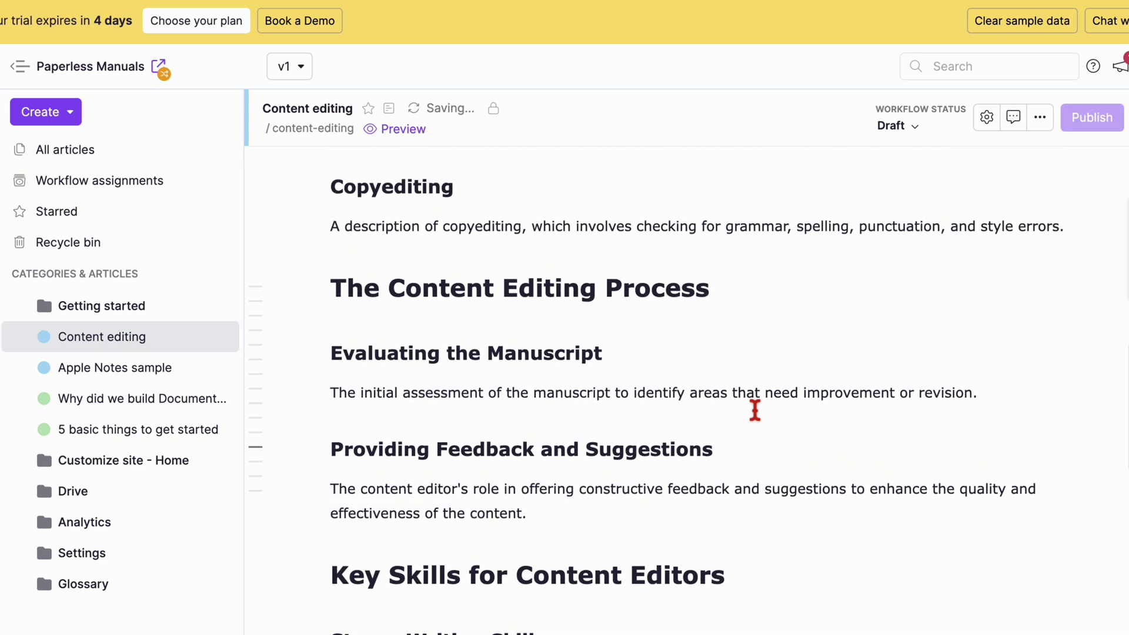
{"action": "scroll", "coordinate": [755, 410], "scroll_direction": "up", "scroll_amount": 4}
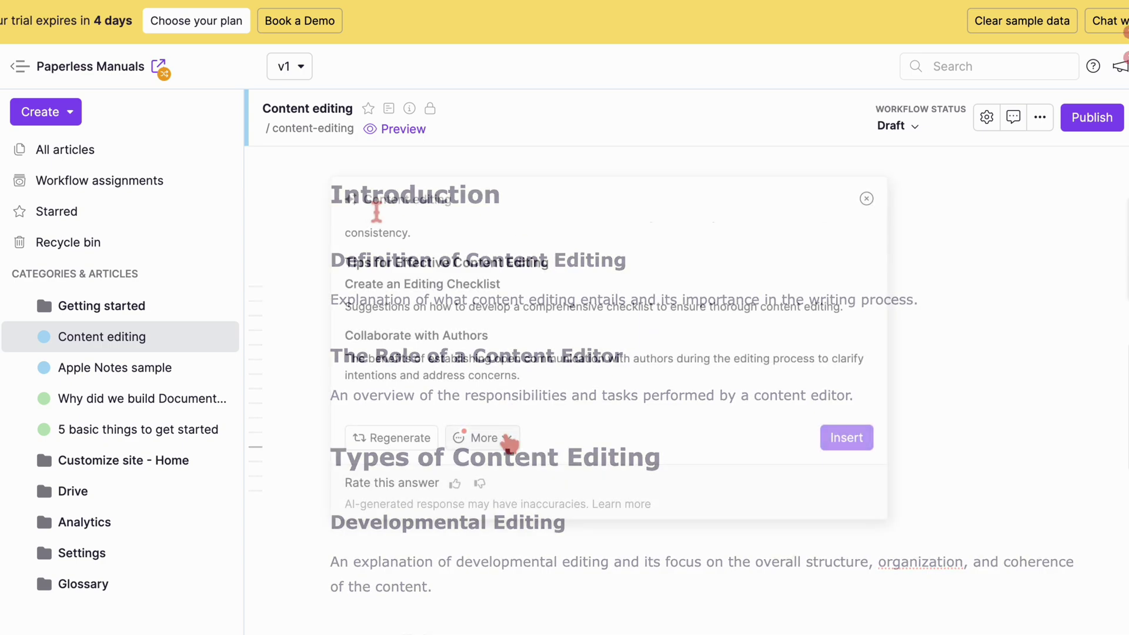
Examine the rewriting options for Eddy's answer, including length, tone and speech conversion.
{"action": "left_click", "coordinate": [504, 440]}
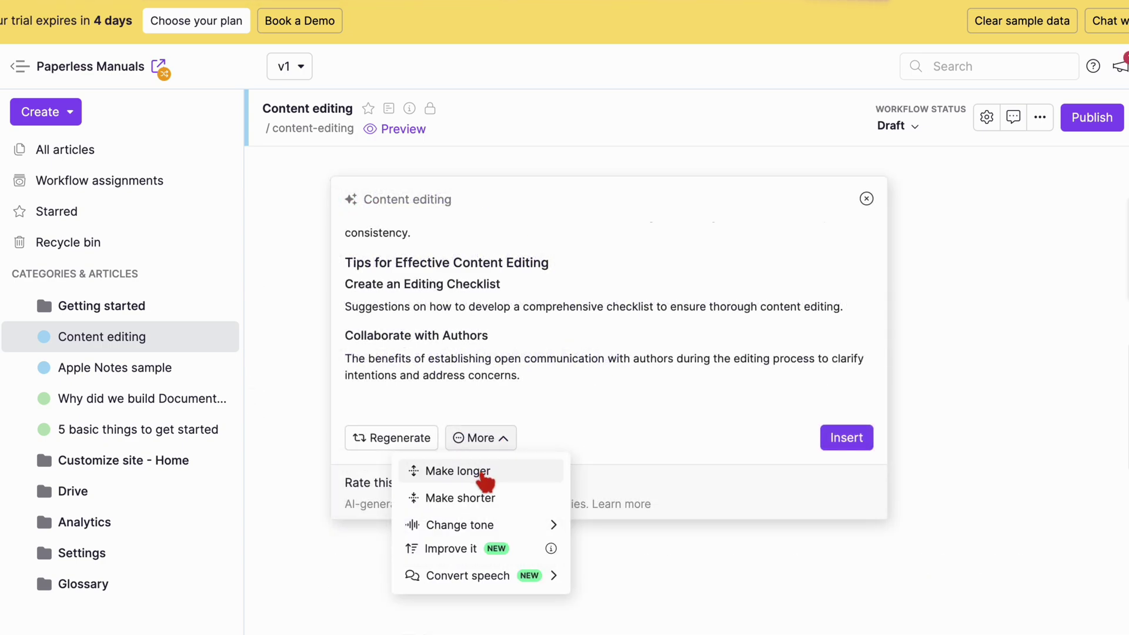
{"action": "mouse_move", "coordinate": [479, 531]}
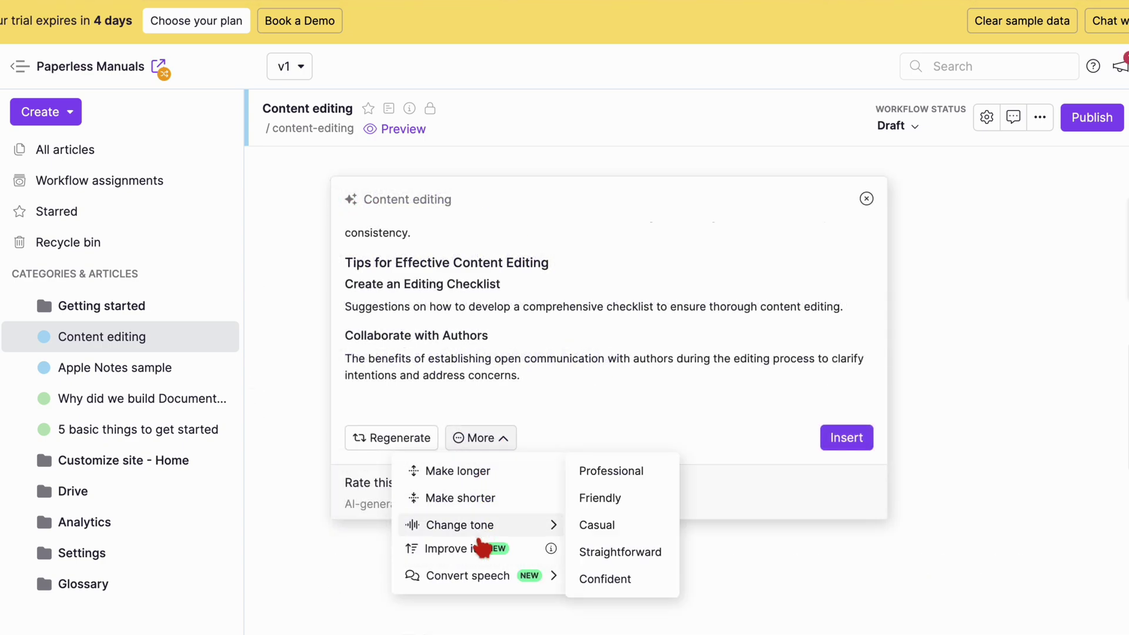
{"action": "mouse_move", "coordinate": [503, 584]}
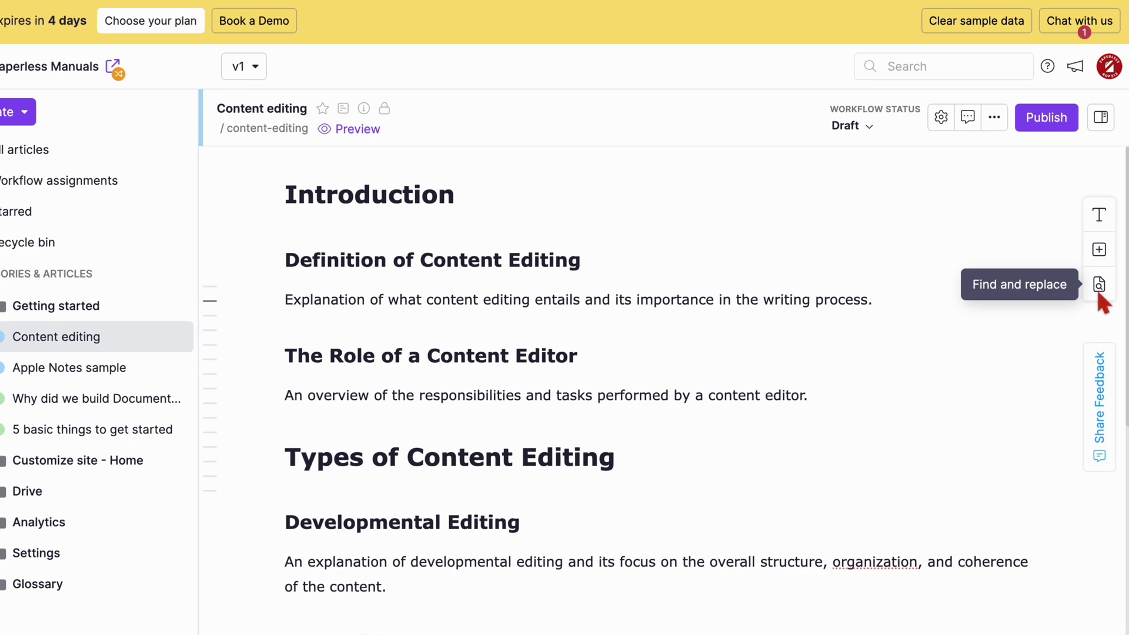
Set the sample text under Introduction to paragraph style and the "Definition of Content Editing" line to Heading 3.
{"action": "left_click", "coordinate": [1100, 221]}
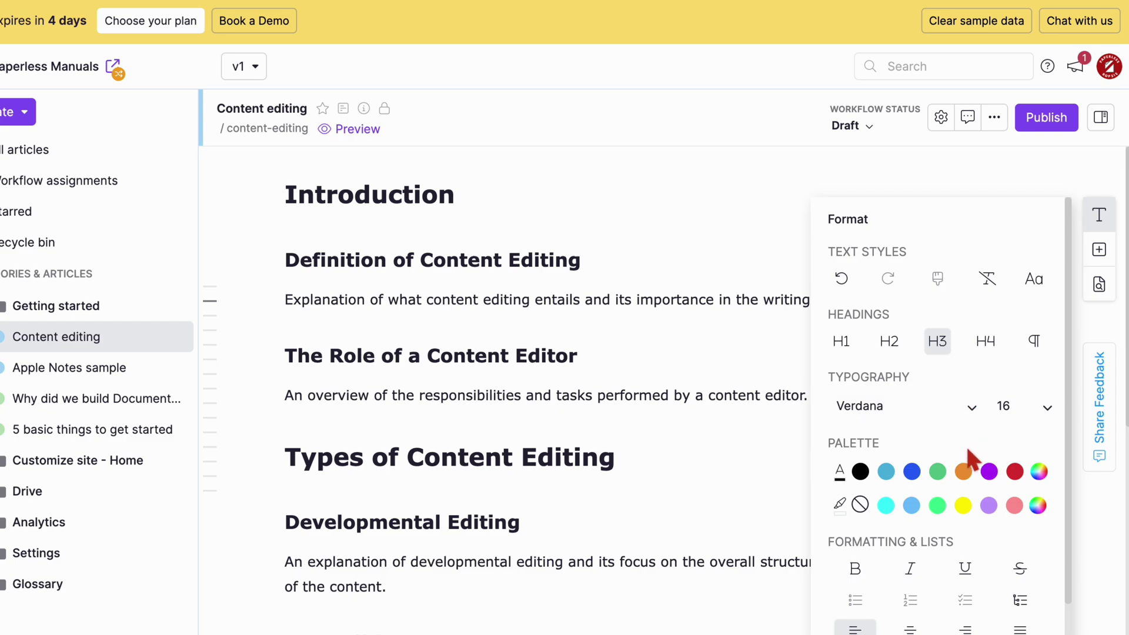
{"action": "scroll", "coordinate": [963, 547], "scroll_direction": "down", "scroll_amount": 3}
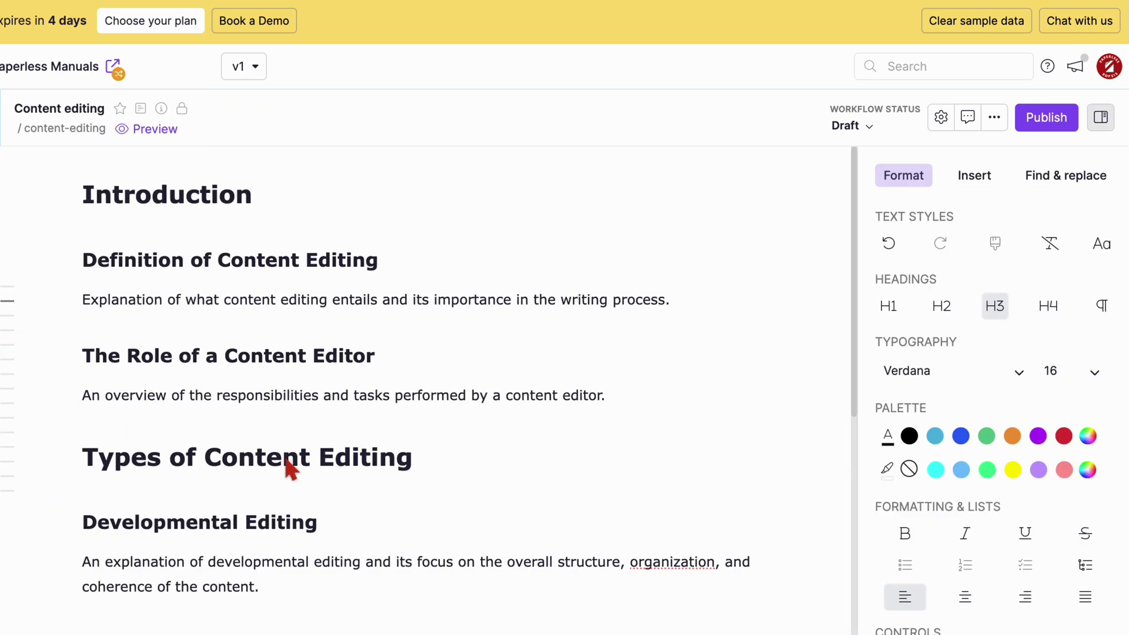
{"action": "left_click", "coordinate": [284, 460]}
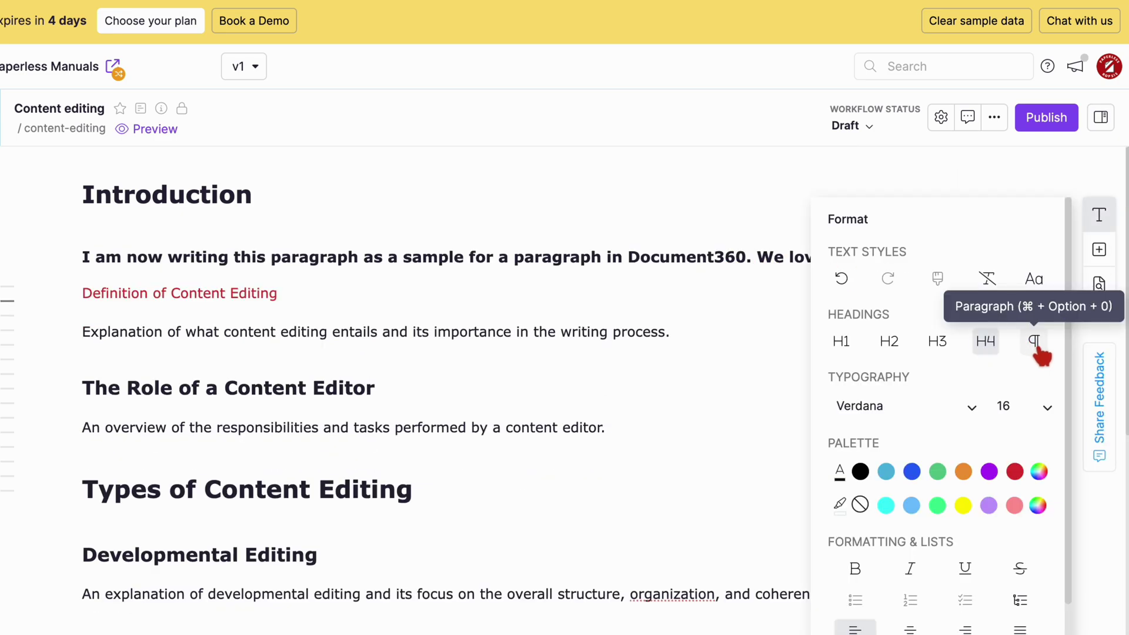
{"action": "left_click", "coordinate": [1035, 346]}
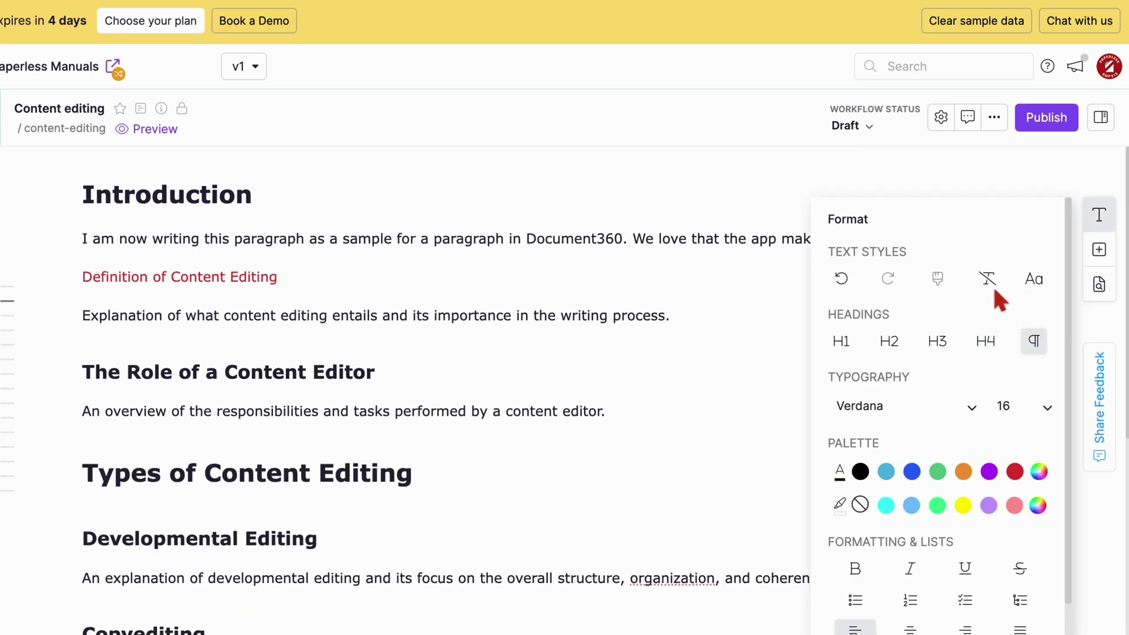
{"action": "left_click", "coordinate": [268, 280]}
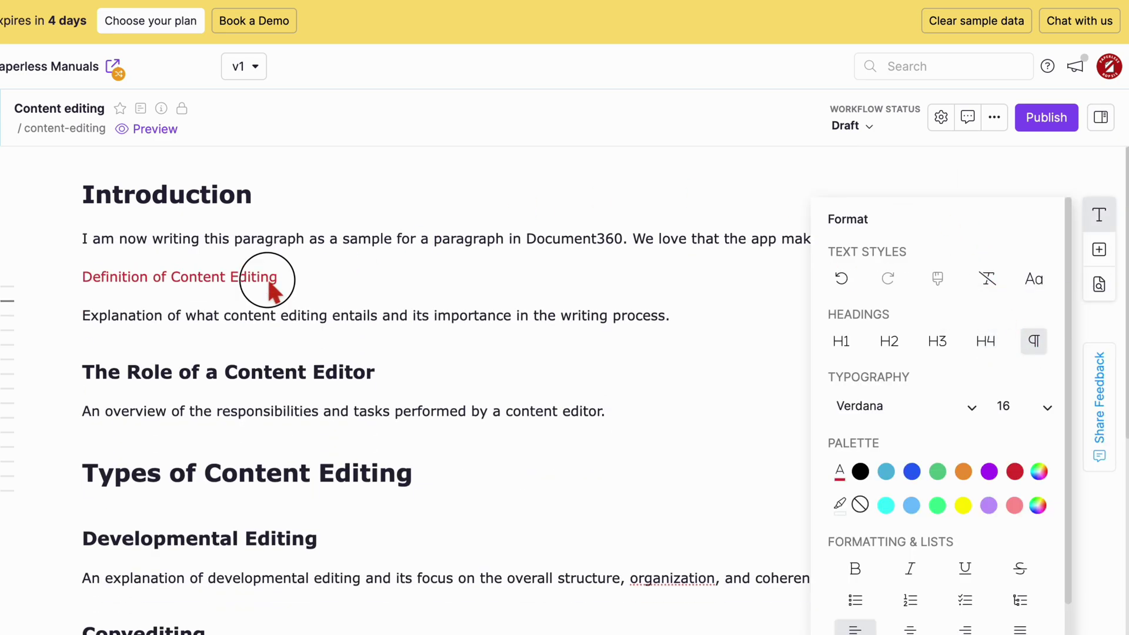
{"action": "left_click", "coordinate": [986, 353]}
{"action": "left_click", "coordinate": [948, 352]}
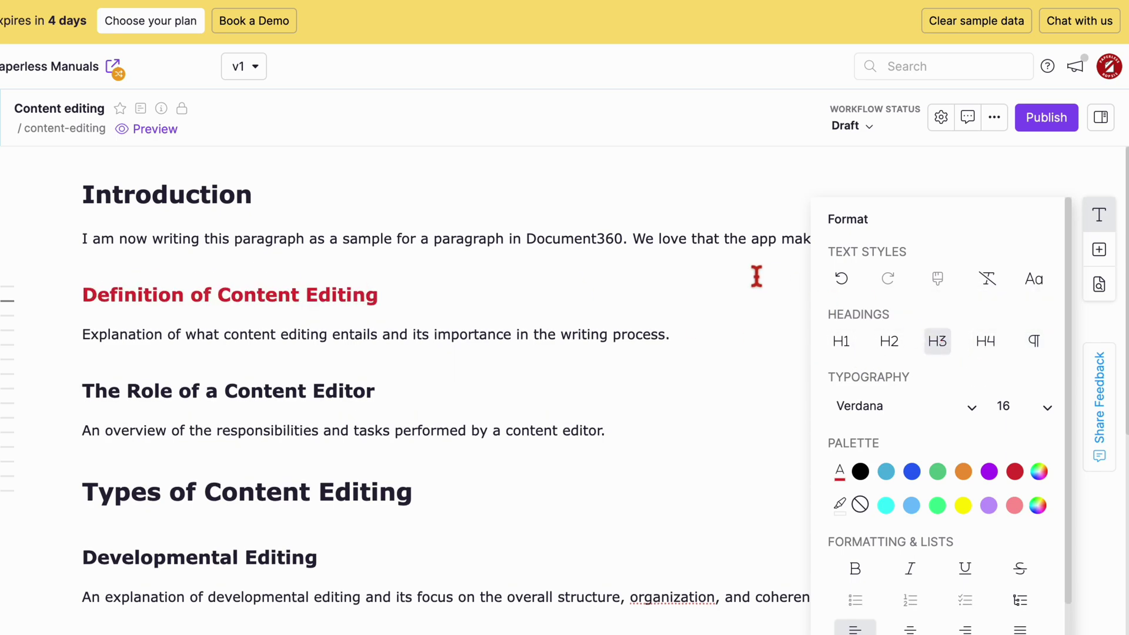
Change the font of "paragraph as a sample for a paragraph" in the introductory sentence to Lucida Bright.
{"action": "left_click_drag", "start_coordinate": [236, 239], "coordinate": [506, 239]}
{"action": "left_click", "coordinate": [918, 406]}
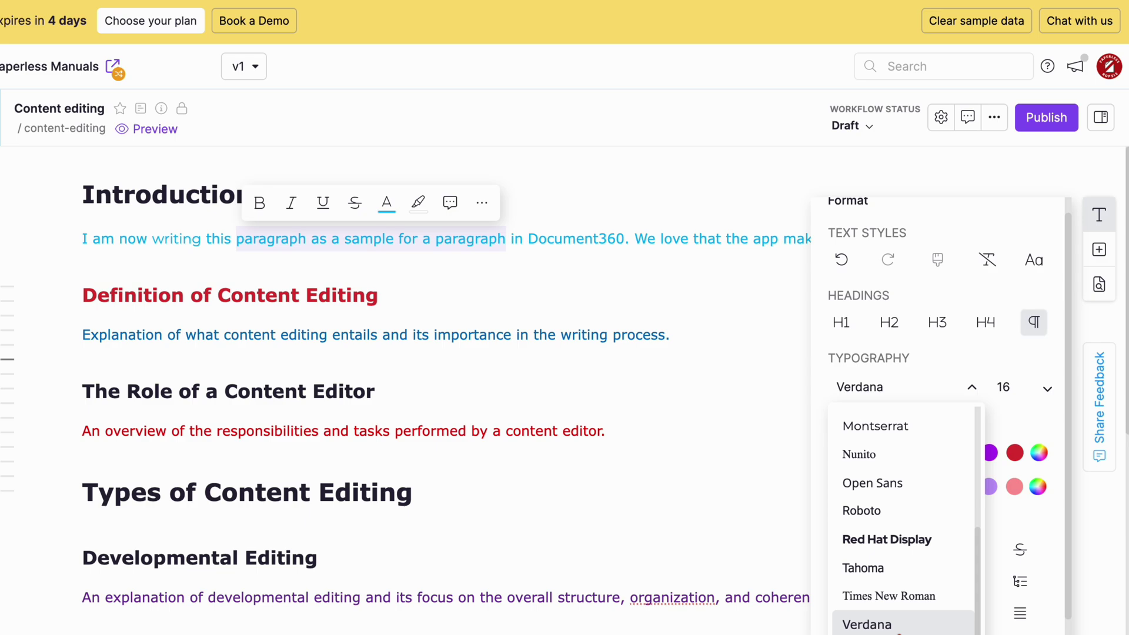
{"action": "scroll", "coordinate": [899, 632], "scroll_direction": "down", "scroll_amount": 2}
{"action": "scroll", "coordinate": [900, 524], "scroll_direction": "up", "scroll_amount": 3}
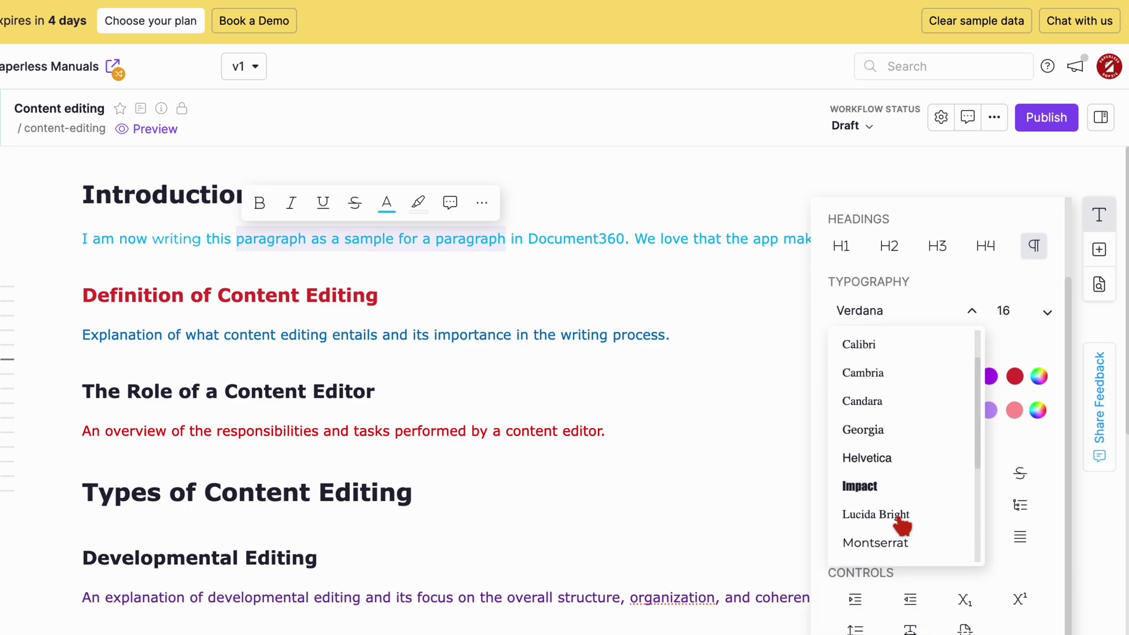
{"action": "scroll", "coordinate": [902, 522], "scroll_direction": "up", "scroll_amount": 2}
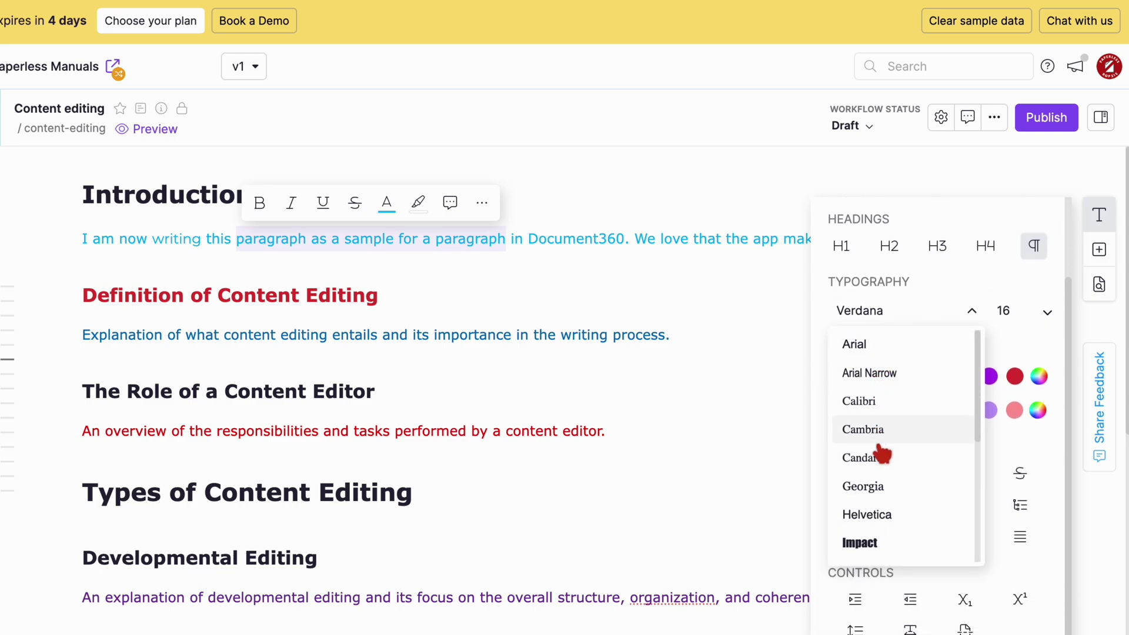
{"action": "scroll", "coordinate": [894, 518], "scroll_direction": "down", "scroll_amount": 5}
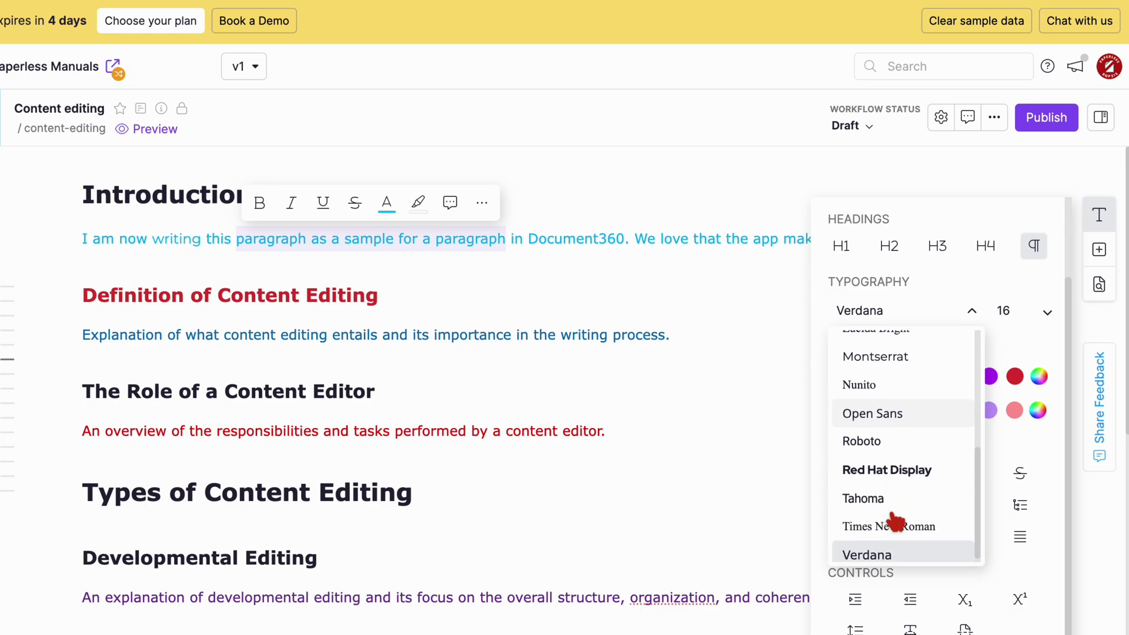
{"action": "scroll", "coordinate": [895, 521], "scroll_direction": "up", "scroll_amount": 3}
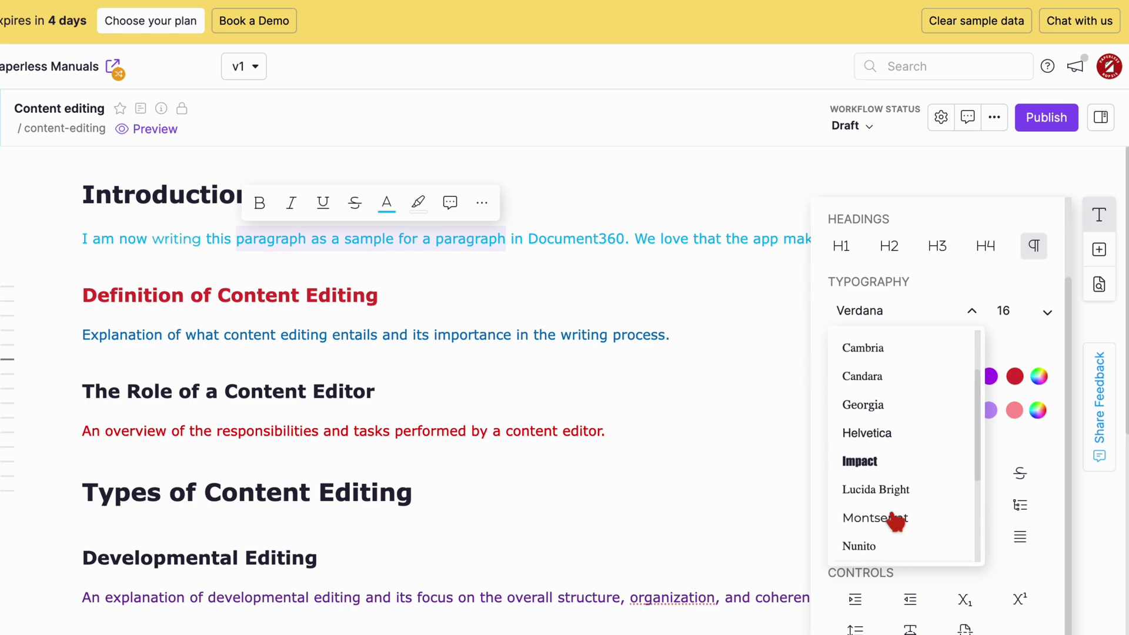
{"action": "left_click", "coordinate": [882, 489]}
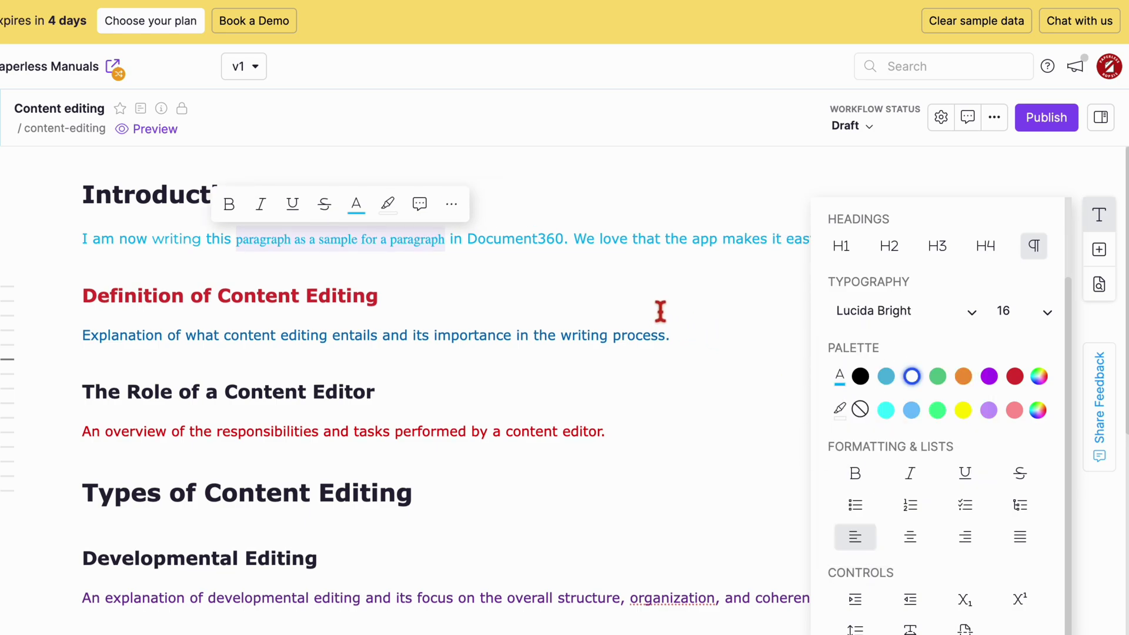
Shrink the Introduction heading's font size, and greatly enlarge the text from Introduction through Developmental Editing.
{"action": "left_click_drag", "start_coordinate": [252, 196], "coordinate": [169, 200]}
{"action": "left_click_drag", "start_coordinate": [322, 178], "coordinate": [226, 179]}
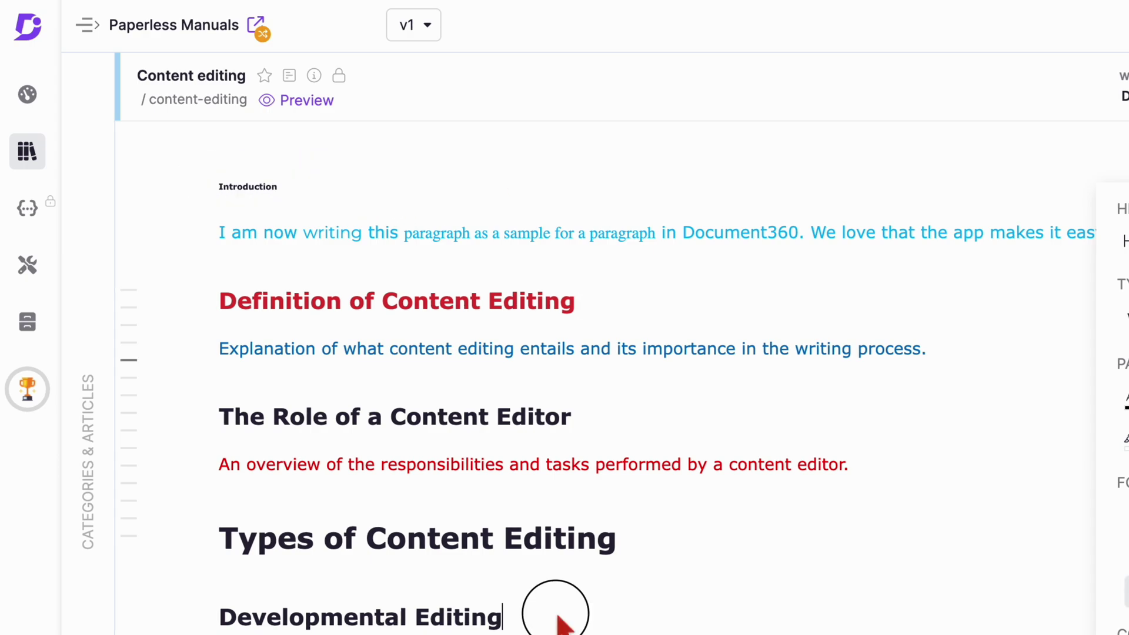
{"action": "left_click_drag", "start_coordinate": [559, 622], "coordinate": [222, 201]}
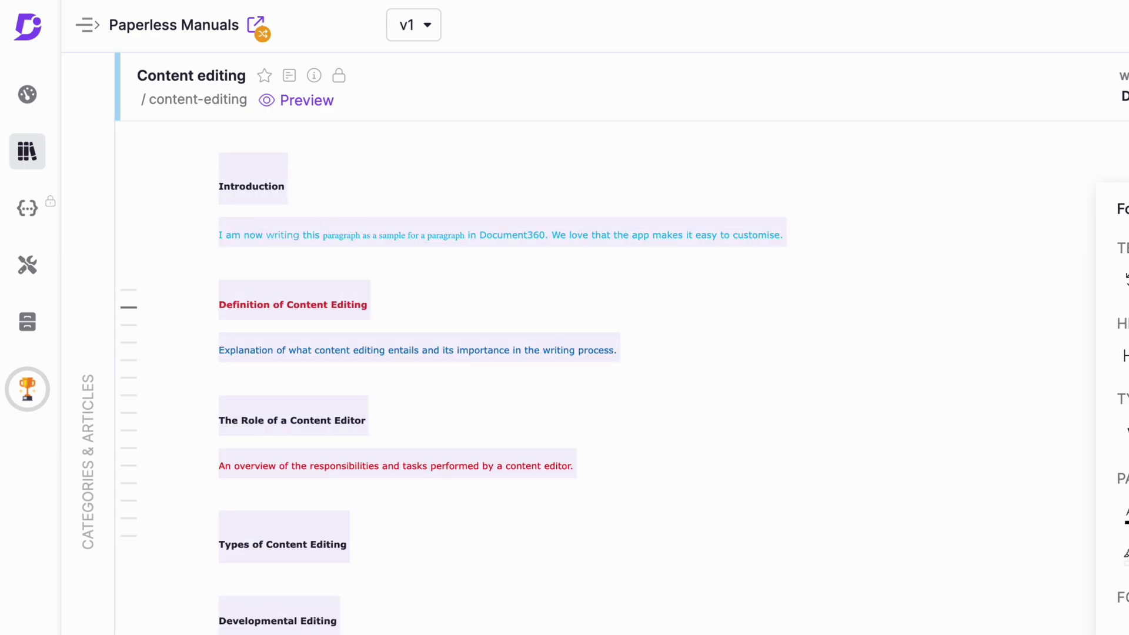
{"action": "left_click", "coordinate": [1127, 393]}
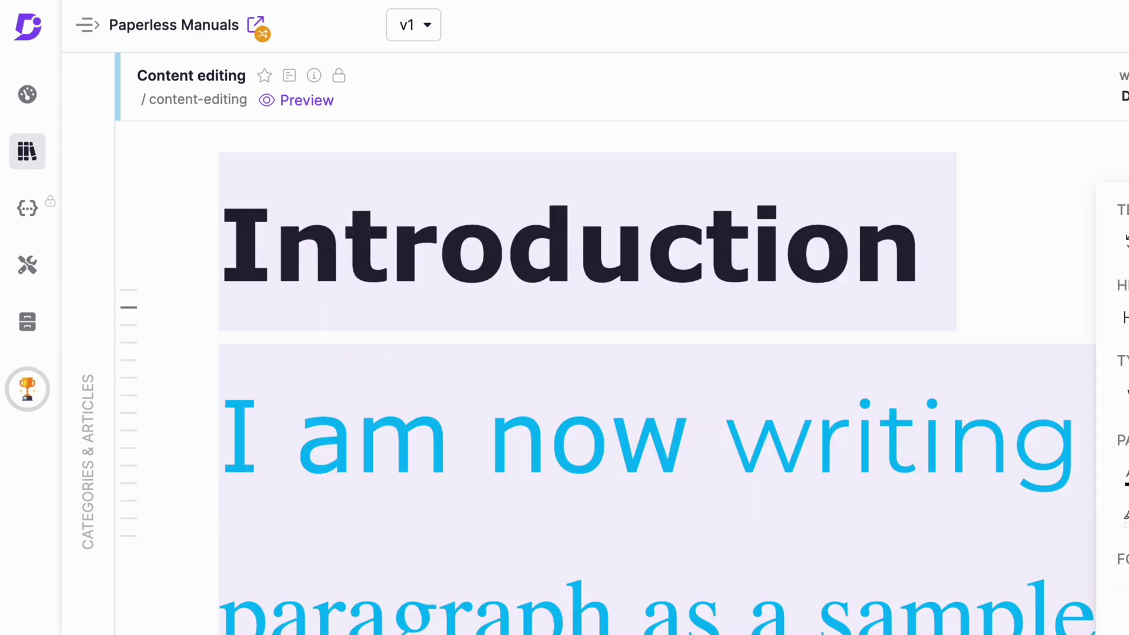
{"action": "left_click", "coordinate": [1068, 297]}
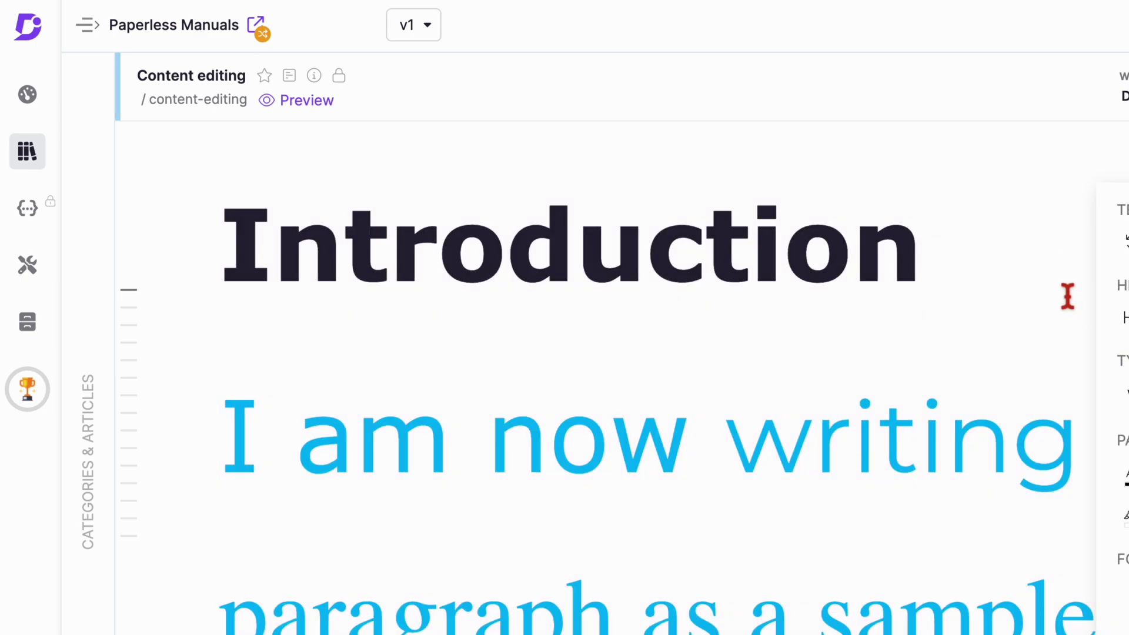
{"action": "scroll", "coordinate": [623, 377], "scroll_direction": "down", "scroll_amount": 14}
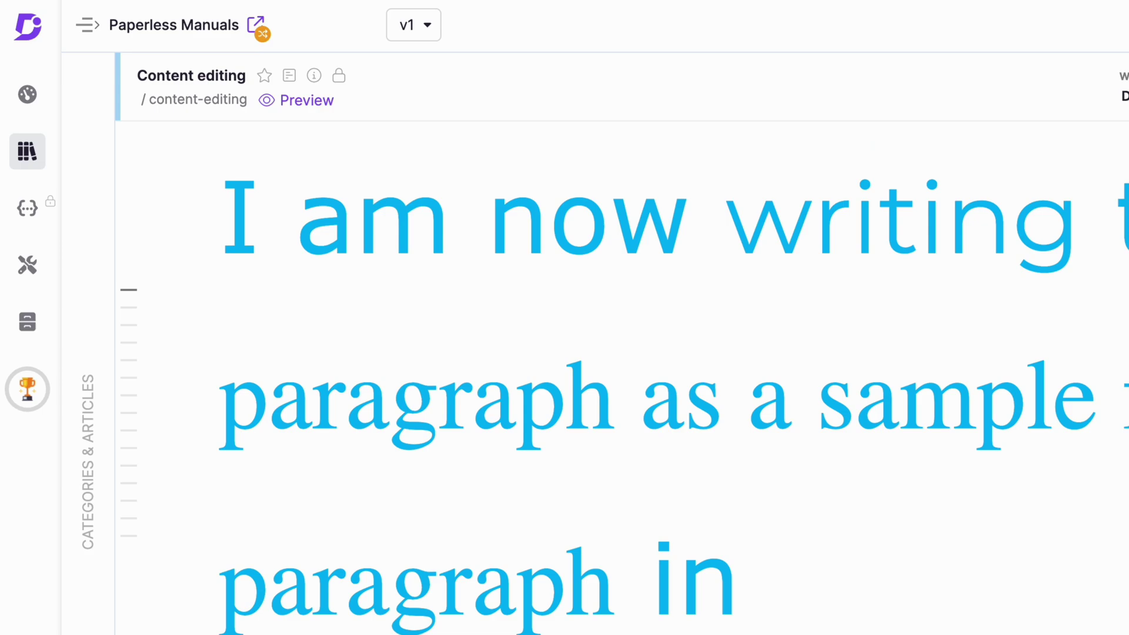
Color the "Types of Content Editing" heading with the blue theme color.
{"action": "scroll", "coordinate": [674, 377], "scroll_direction": "down", "scroll_amount": 10}
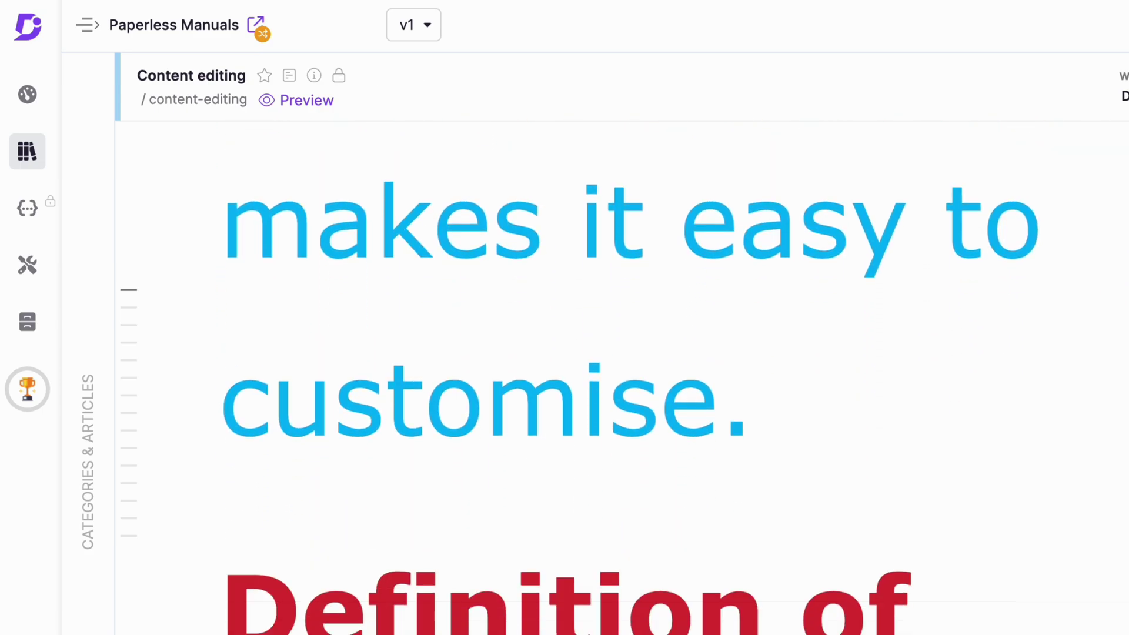
{"action": "left_click", "coordinate": [388, 339]}
{"action": "left_click_drag", "start_coordinate": [388, 340], "coordinate": [217, 340]}
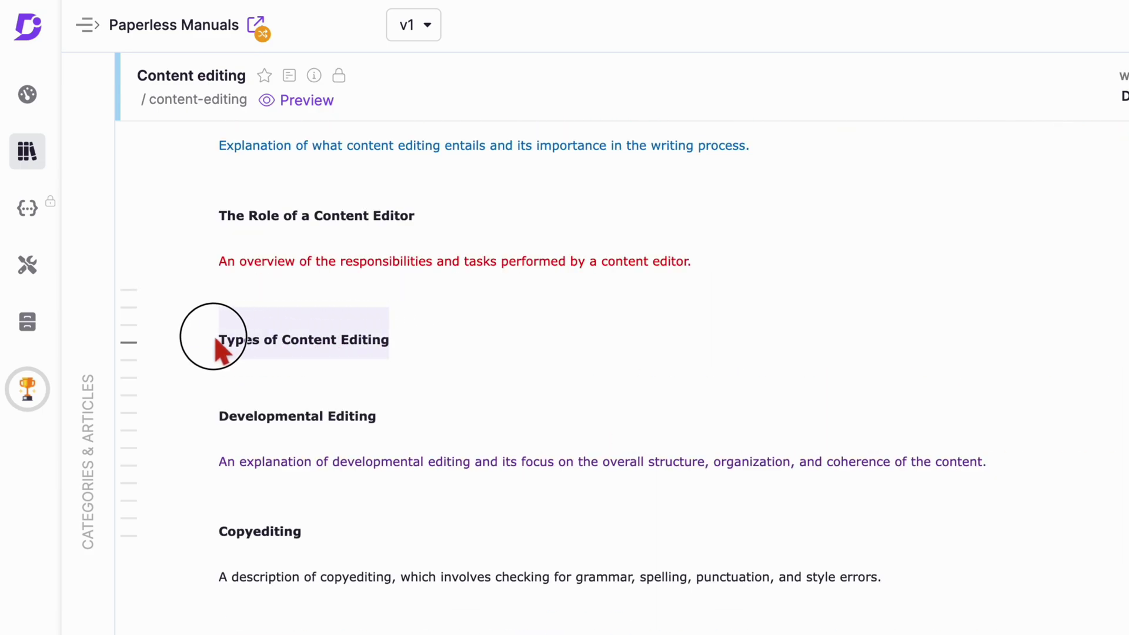
{"action": "left_click", "coordinate": [304, 300]}
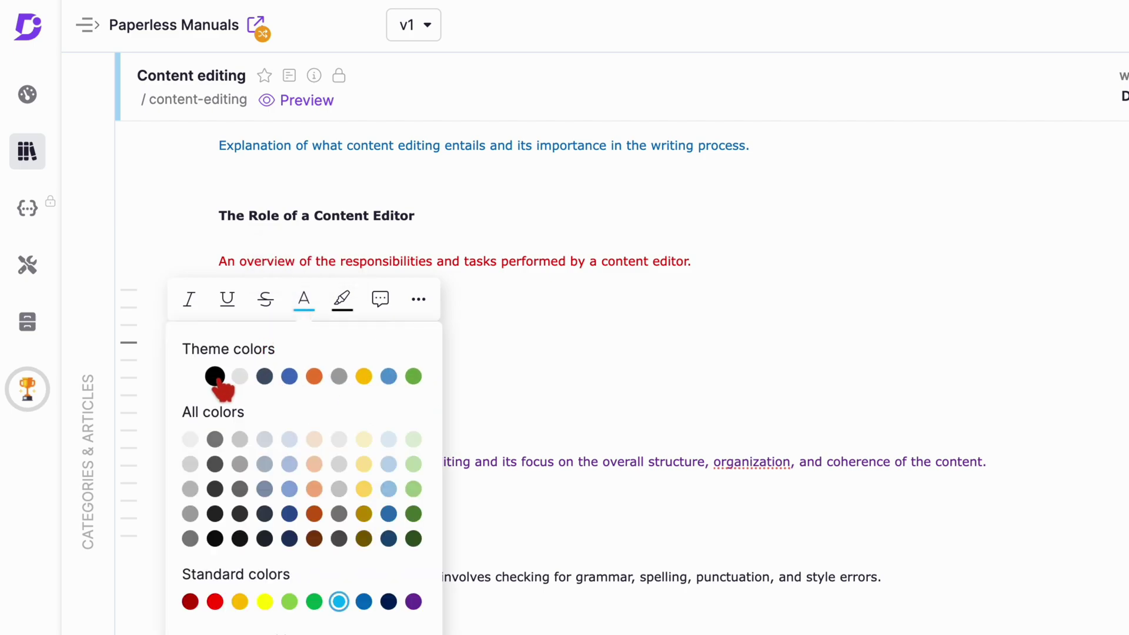
{"action": "left_click", "coordinate": [289, 377]}
{"action": "left_click", "coordinate": [404, 375]}
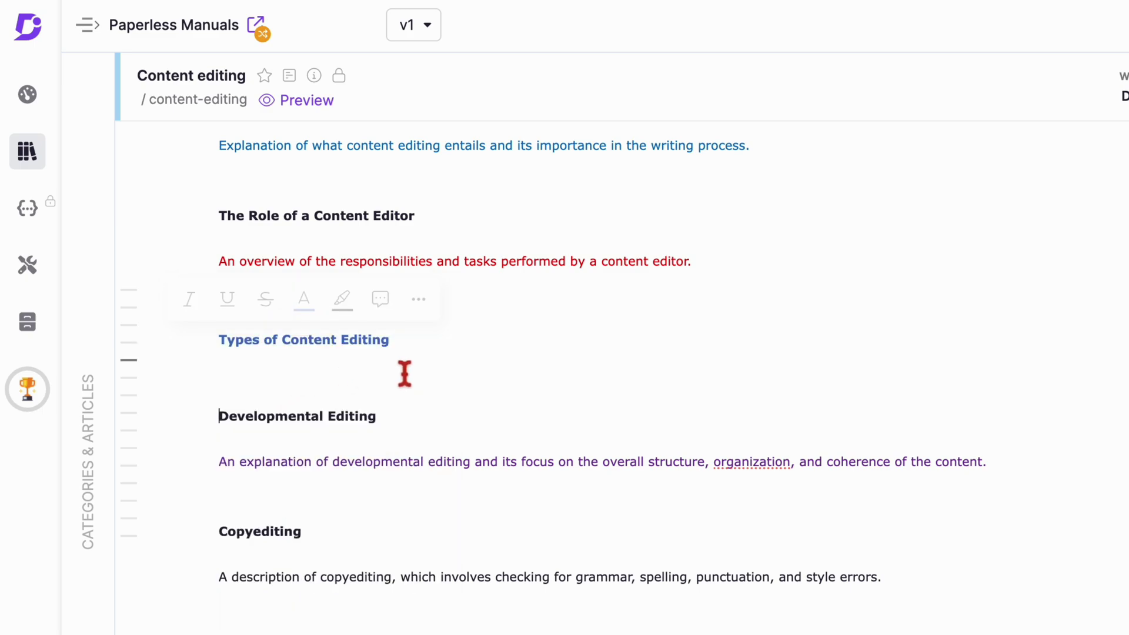
{"action": "scroll", "coordinate": [421, 512], "scroll_direction": "down", "scroll_amount": 1}
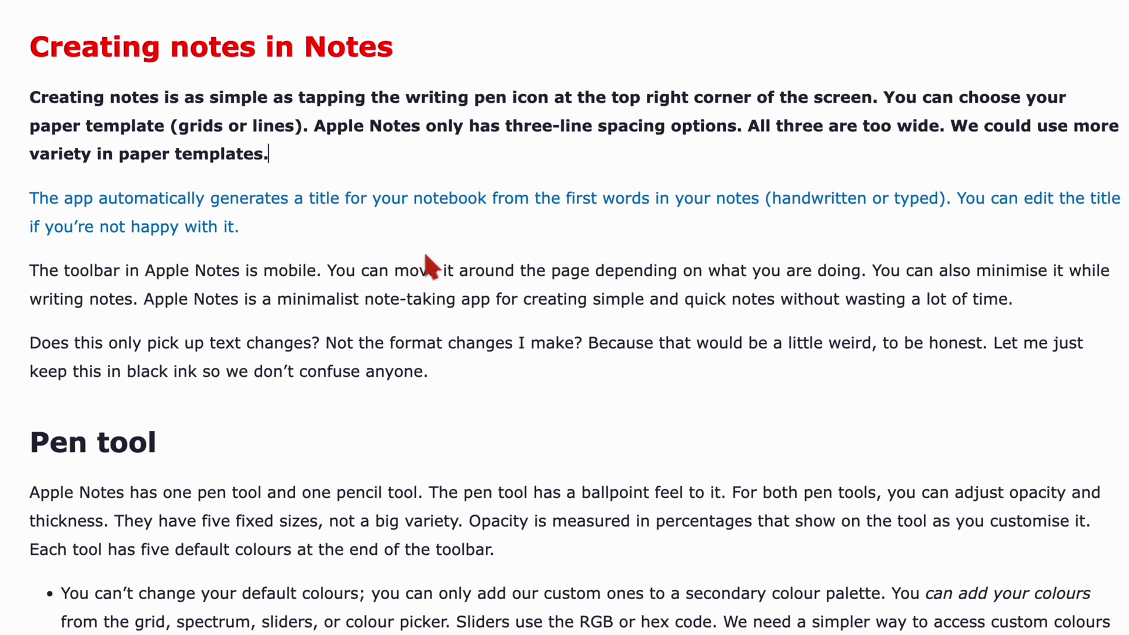
Undo the last formatting change in the Apple Notes sample article.
{"action": "left_click", "coordinate": [277, 226]}
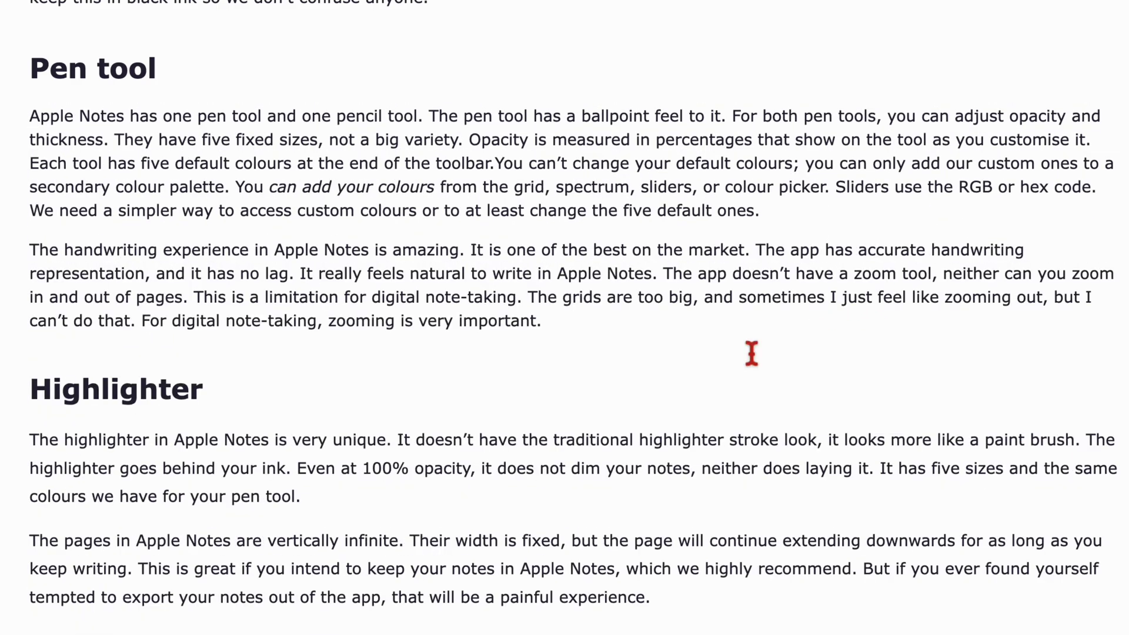
{"action": "key", "text": "super+z"}
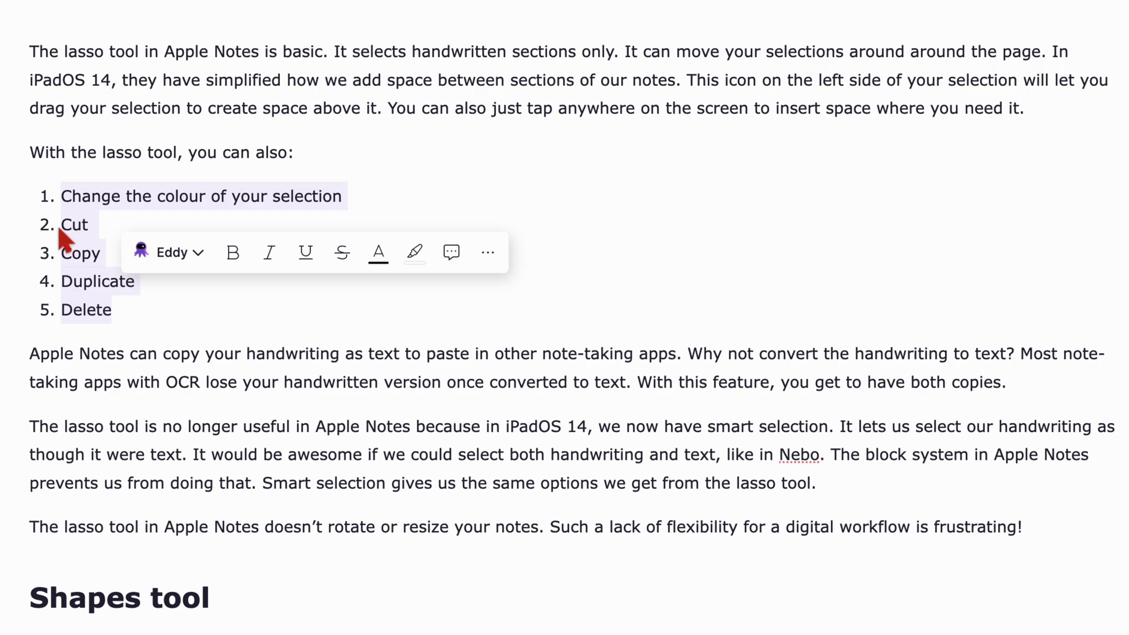
Indent Cut and Duplicate by one level and Delete by two levels in the lasso tool's numbered list.
{"action": "left_click", "coordinate": [59, 225]}
{"action": "key", "text": "Tab"}
{"action": "left_click", "coordinate": [59, 281]}
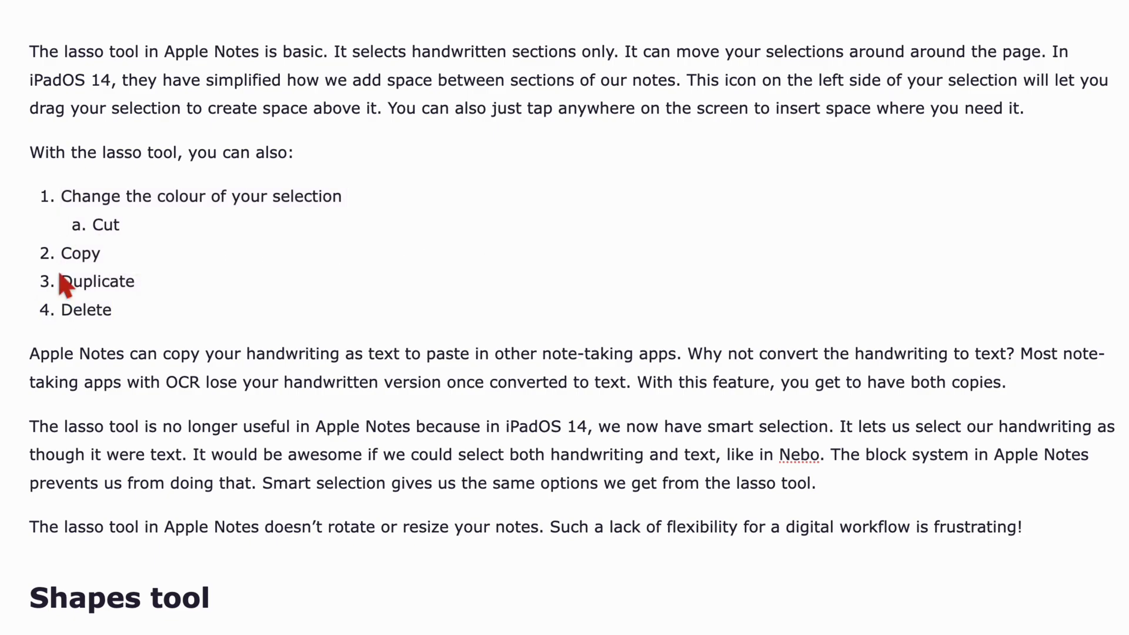
{"action": "key", "text": "Tab"}
{"action": "left_click", "coordinate": [71, 308]}
{"action": "key", "text": "Tab"}
{"action": "key", "text": "Tab"}
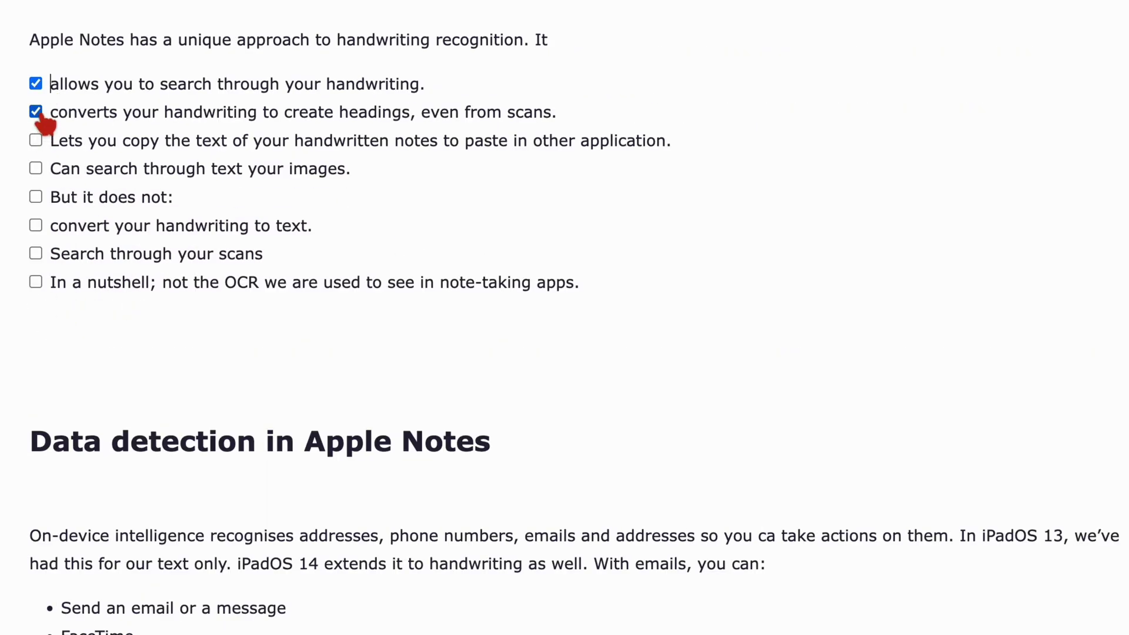
Tick the "Search through your scans" item in the handwriting recognition checklist.
{"action": "left_click", "coordinate": [36, 254]}
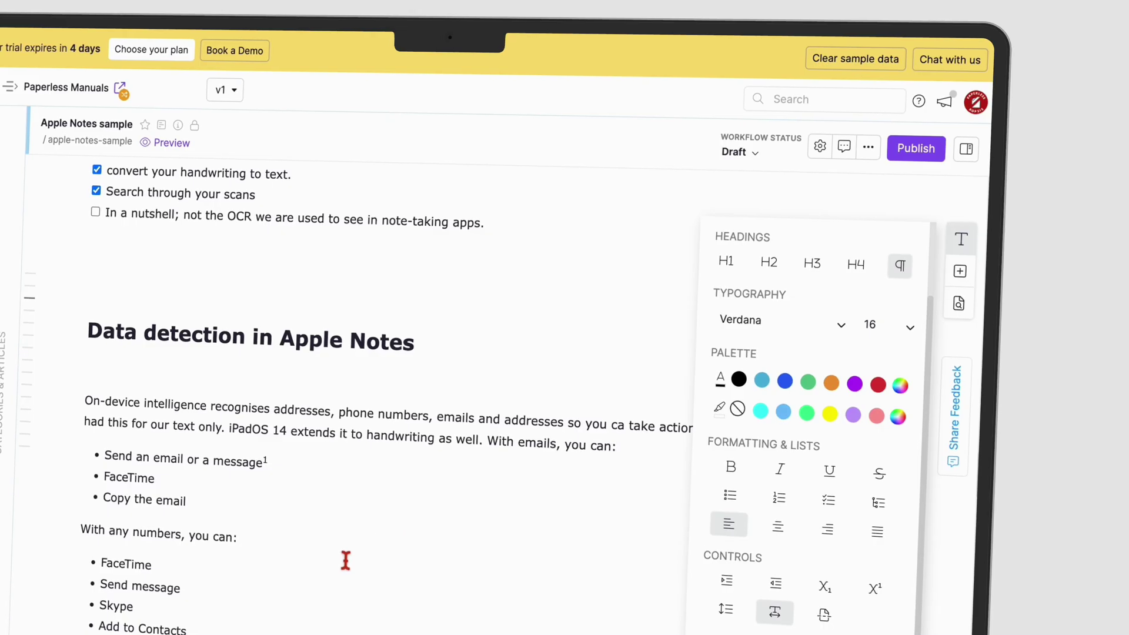
Add a superscript 2 after "Send message" in the list under "With any numbers, you can:".
{"action": "scroll", "coordinate": [227, 527], "scroll_direction": "down", "scroll_amount": 3}
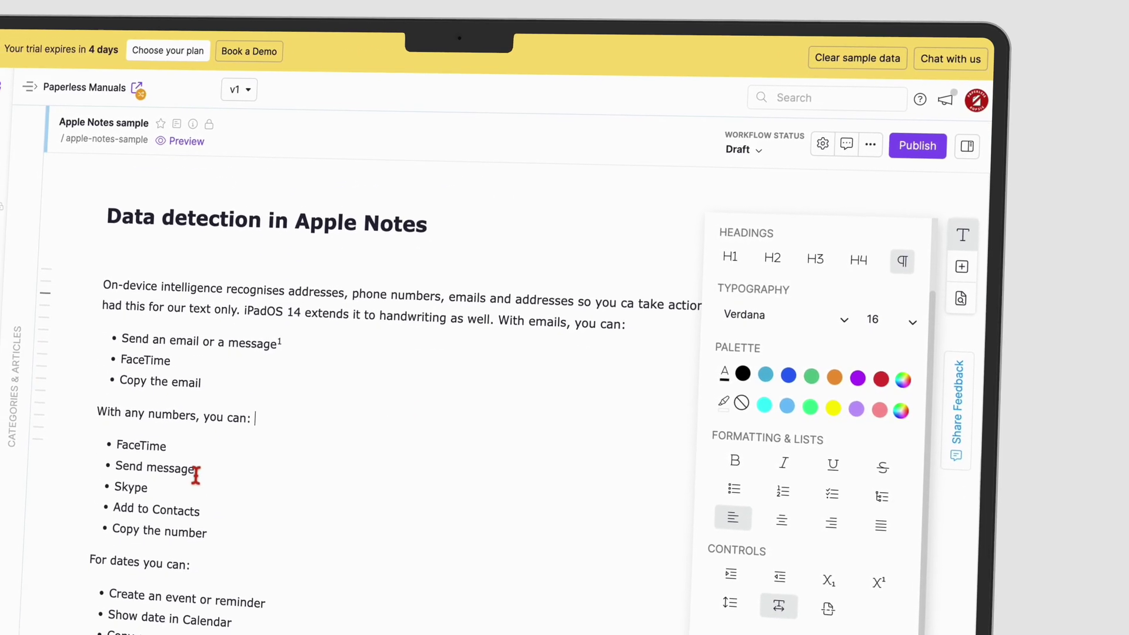
{"action": "left_click", "coordinate": [203, 470]}
{"action": "type", "text": "2"}
{"action": "left_click_drag", "start_coordinate": [211, 469], "coordinate": [202, 468]}
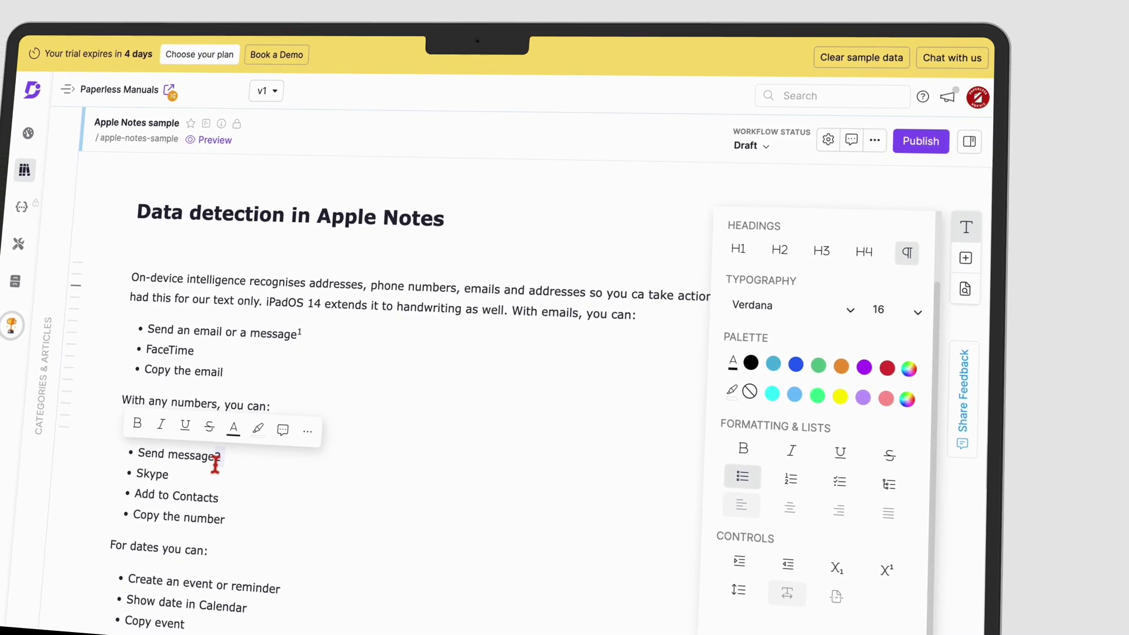
{"action": "left_click", "coordinate": [888, 569]}
Add a superscript 3 after "Create an event or reminder" in the list under "For dates you can:".
{"action": "scroll", "coordinate": [541, 509], "scroll_direction": "down", "scroll_amount": 2}
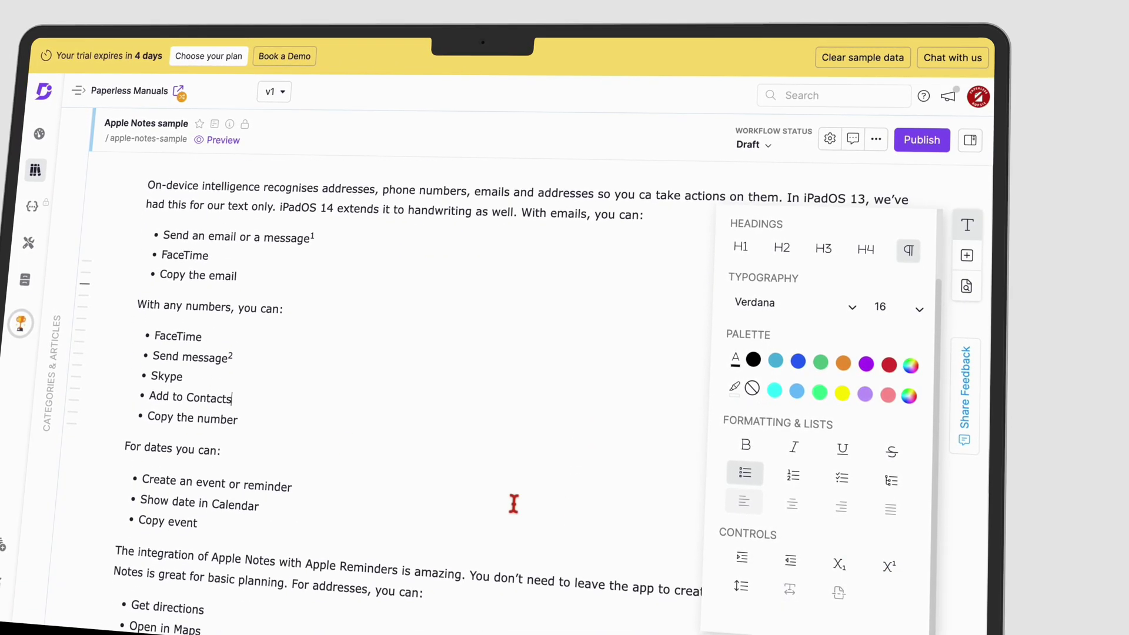
{"action": "left_click", "coordinate": [300, 486]}
{"action": "type", "text": "3"}
{"action": "left_click_drag", "start_coordinate": [300, 488], "coordinate": [293, 492]}
{"action": "left_click", "coordinate": [889, 565]}
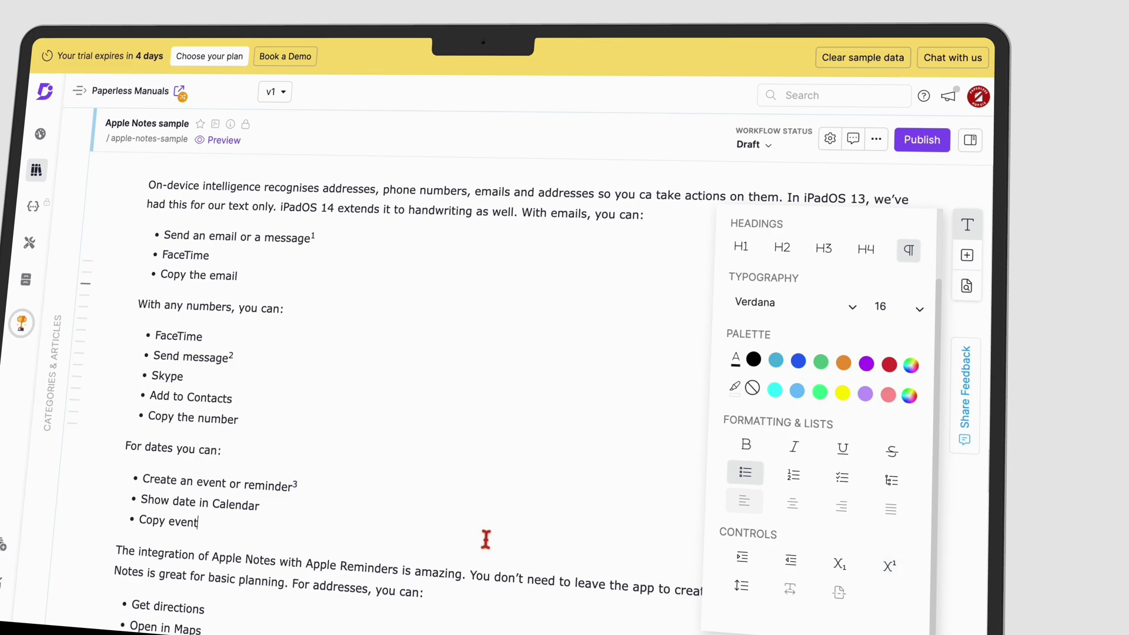
{"action": "scroll", "coordinate": [486, 540], "scroll_direction": "up", "scroll_amount": 2}
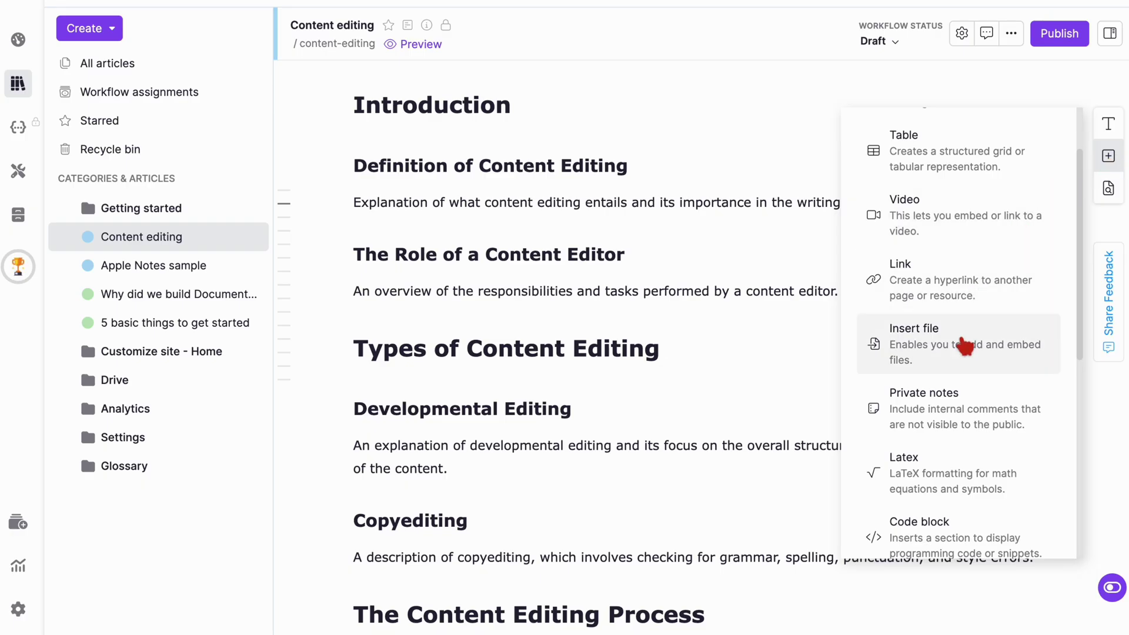
Look through the insertable blocks for the Content editing article, from tables and private notes to callouts and dividers.
{"action": "scroll", "coordinate": [964, 347], "scroll_direction": "down", "scroll_amount": 1}
{"action": "scroll", "coordinate": [965, 347], "scroll_direction": "down", "scroll_amount": 5}
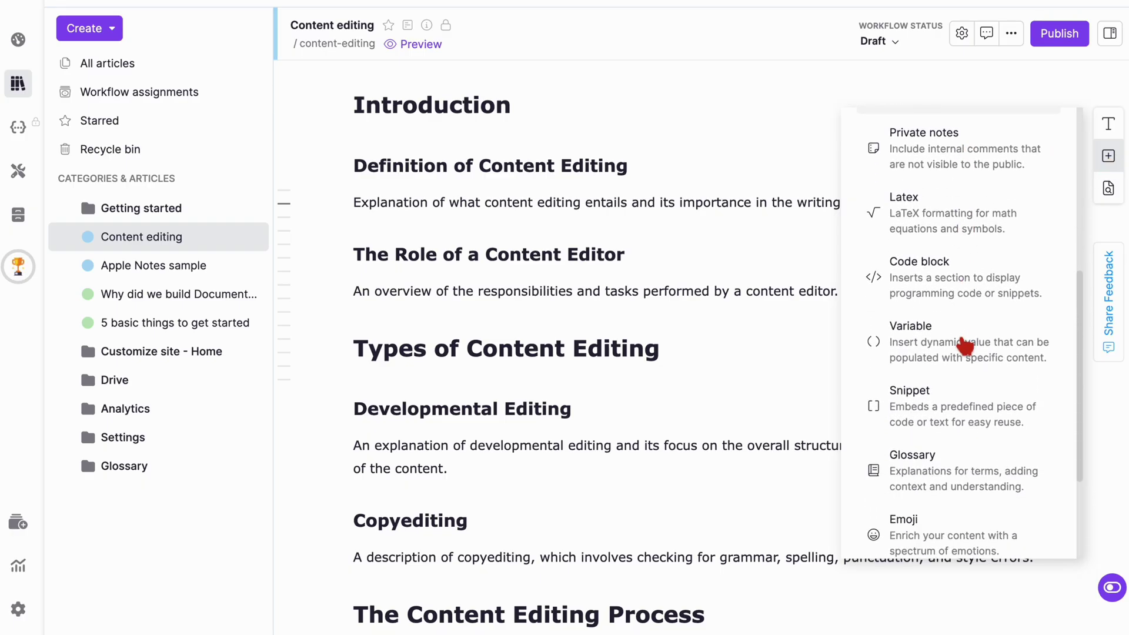
{"action": "scroll", "coordinate": [965, 346], "scroll_direction": "down", "scroll_amount": 3}
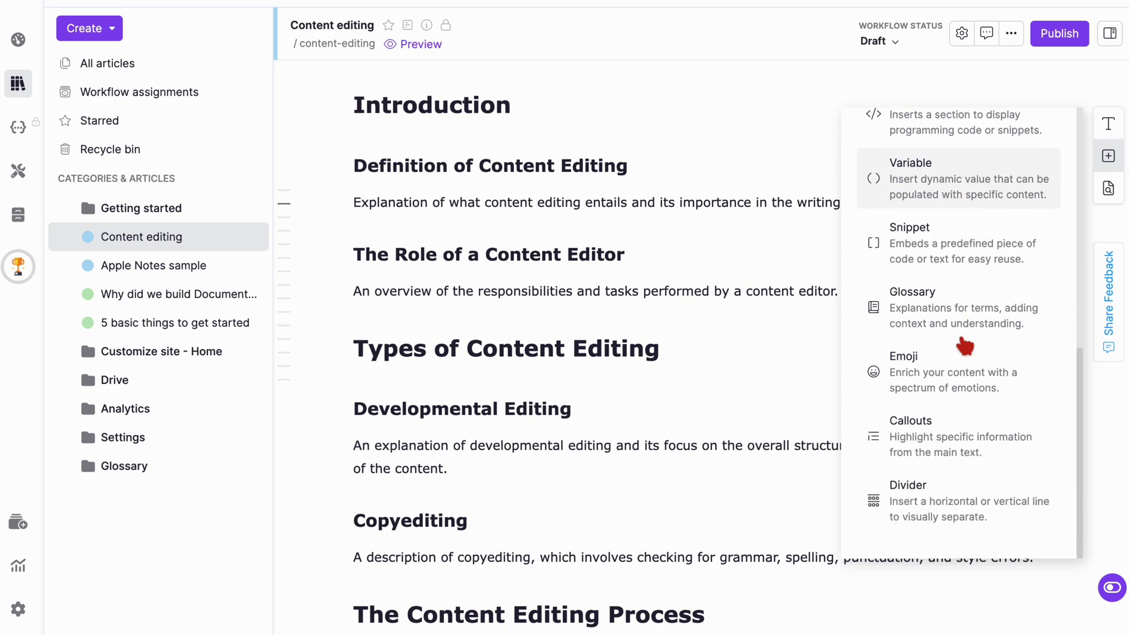
{"action": "scroll", "coordinate": [965, 347], "scroll_direction": "up", "scroll_amount": 5}
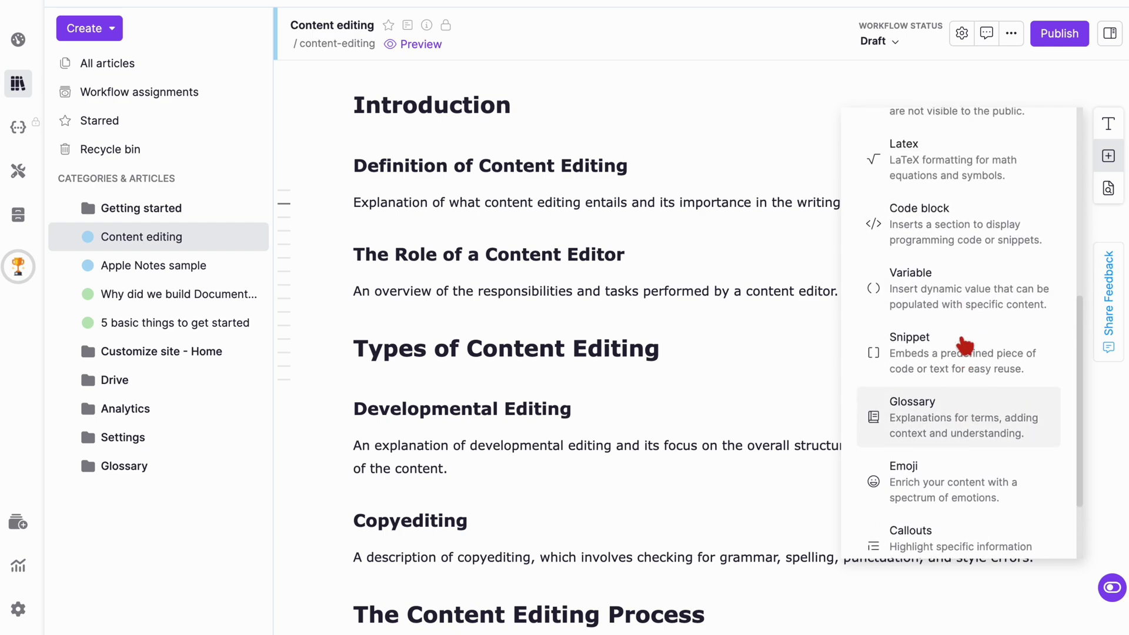
{"action": "scroll", "coordinate": [965, 346], "scroll_direction": "up", "scroll_amount": 3}
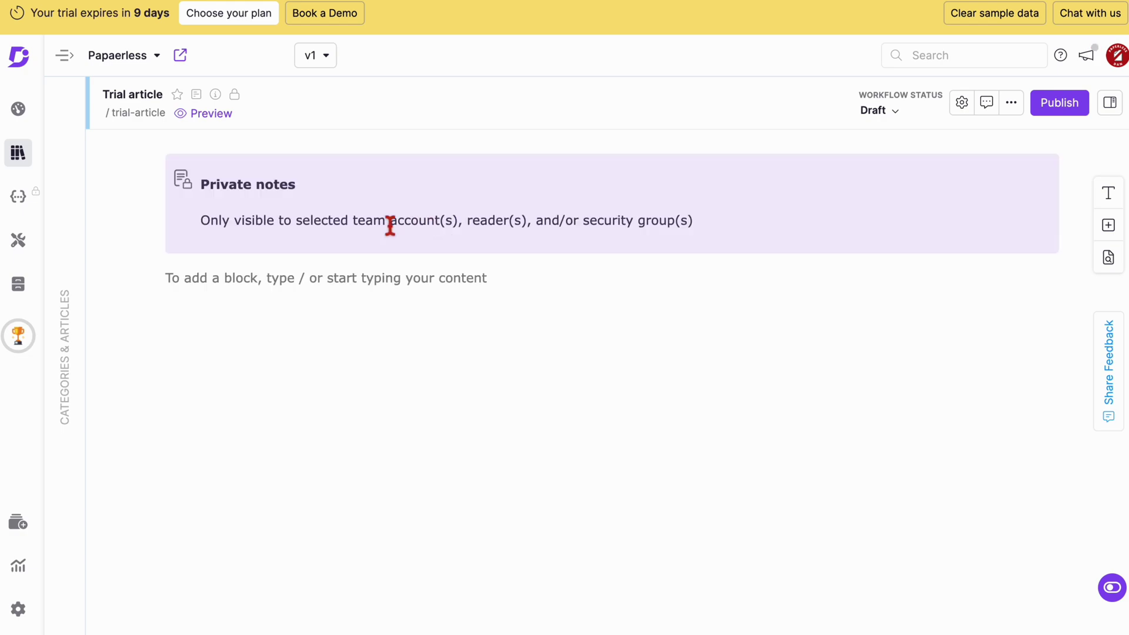
Make the private note in the Trial article visible to all team accounts.
{"action": "left_click", "coordinate": [390, 226]}
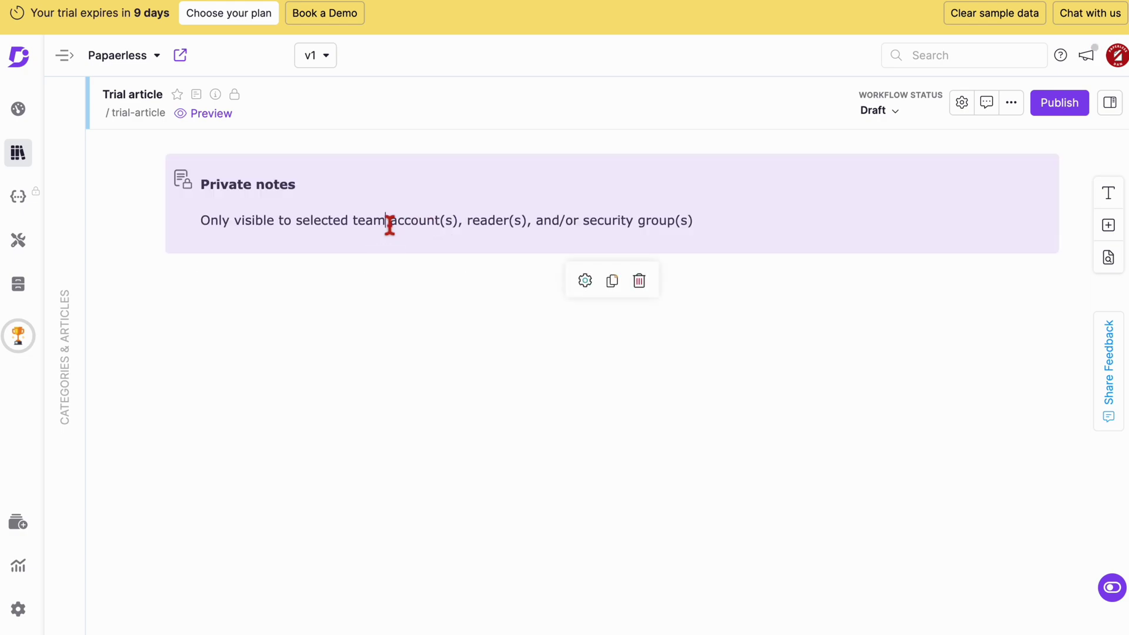
{"action": "left_click", "coordinate": [590, 285]}
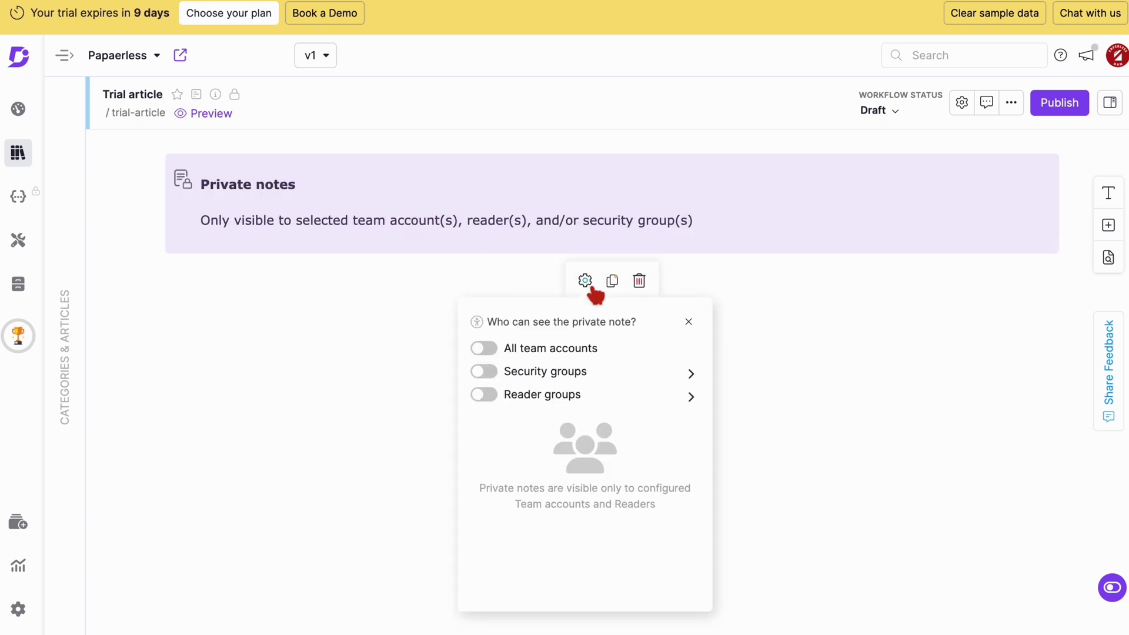
{"action": "left_click", "coordinate": [493, 351]}
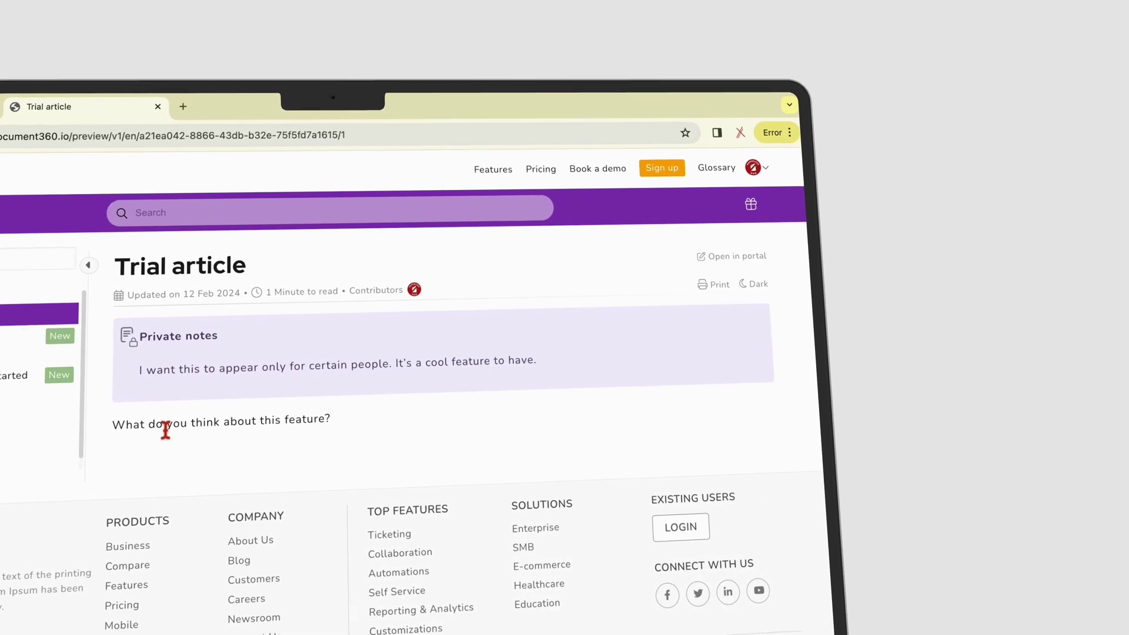
{"action": "left_click_drag", "start_coordinate": [323, 435], "coordinate": [76, 442]}
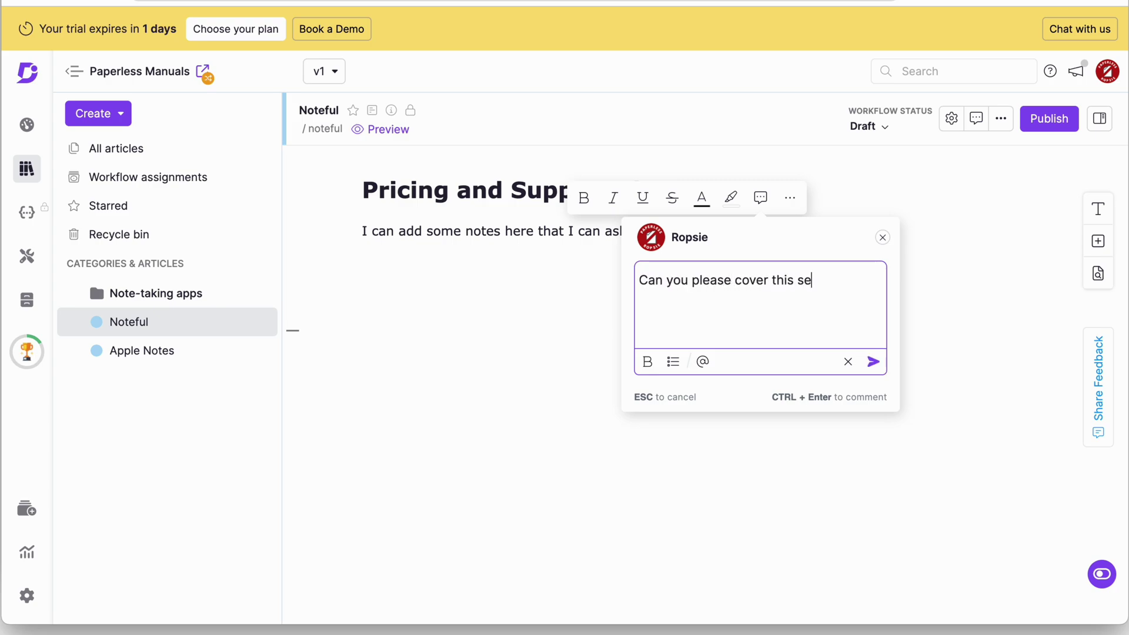
Mention the colleague in the comment that asks for help covering this section of the Noteful article.
{"action": "type", "text": "U"}
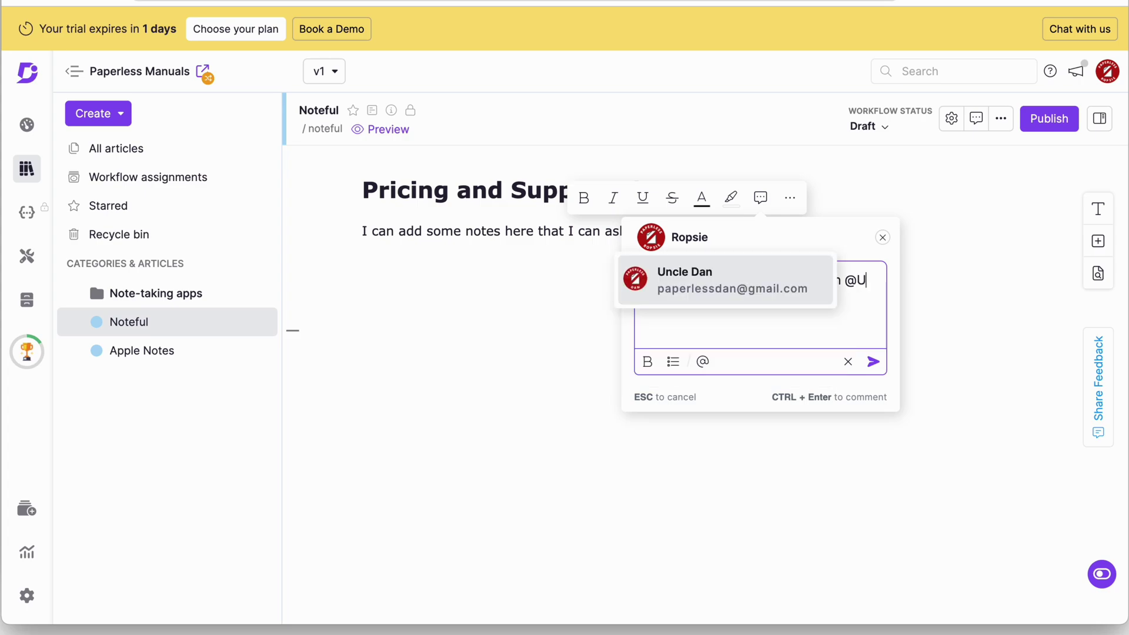
{"action": "left_click", "coordinate": [760, 289]}
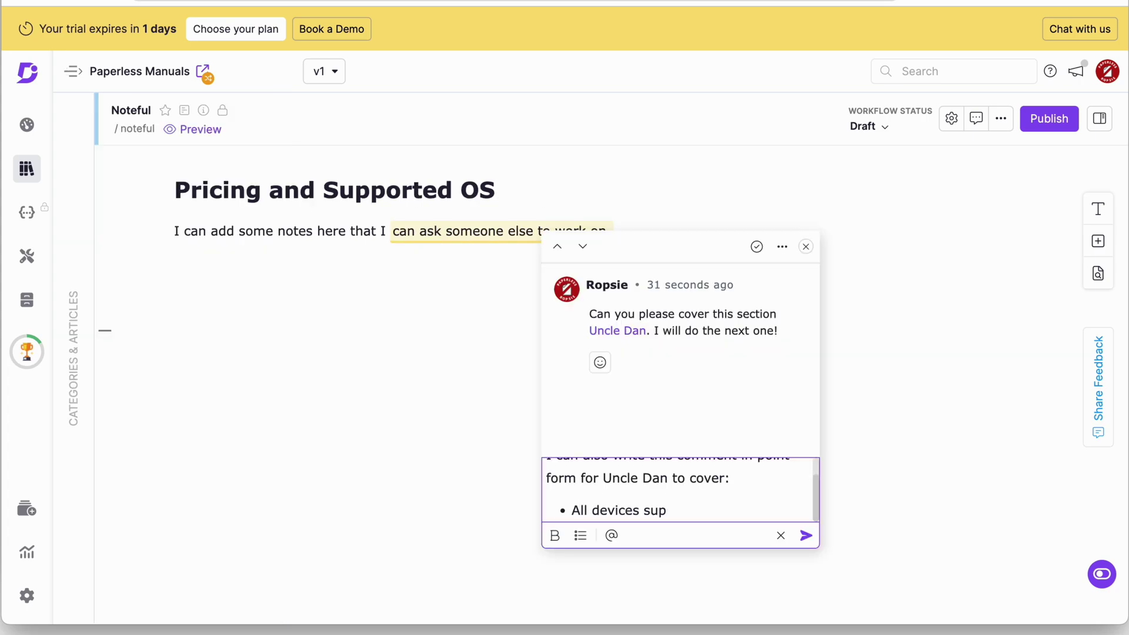
Complete the reply's bullets with "All devices supported", "Pricing for all the different devices" and "Anything else you can think of".
{"action": "type", "text": "ported"}
{"action": "key", "text": "Return"}
{"action": "type", "text": "A"}
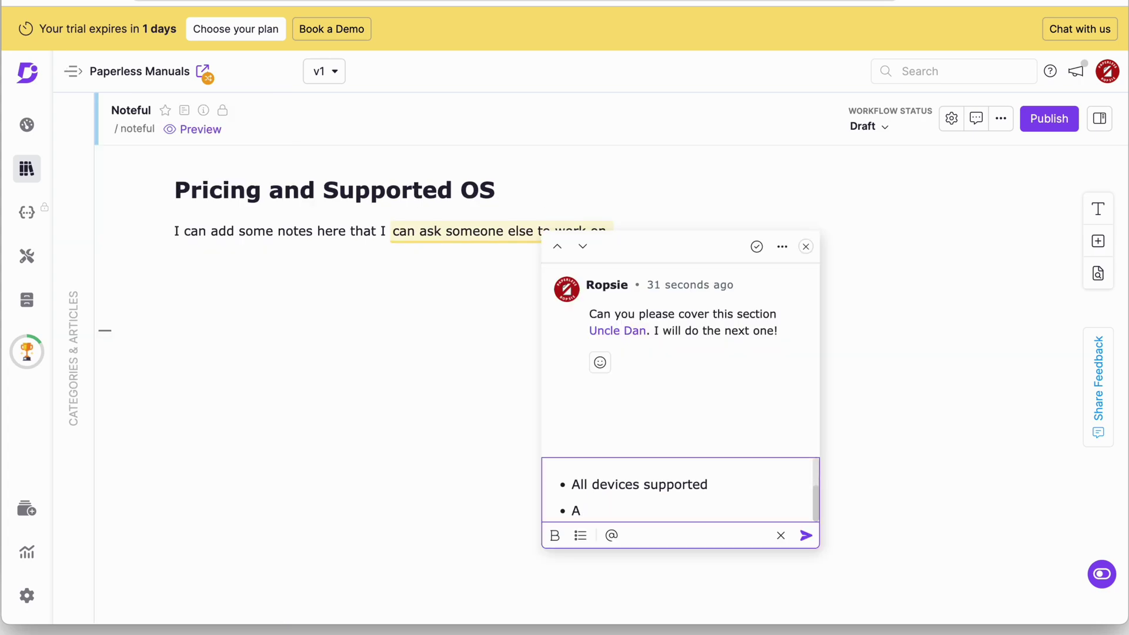
{"action": "key", "text": "BackSpace"}
{"action": "type", "text": "vices"}
{"action": "key", "text": "Return"}
{"action": "type", "text": "Anything else you can think of"}
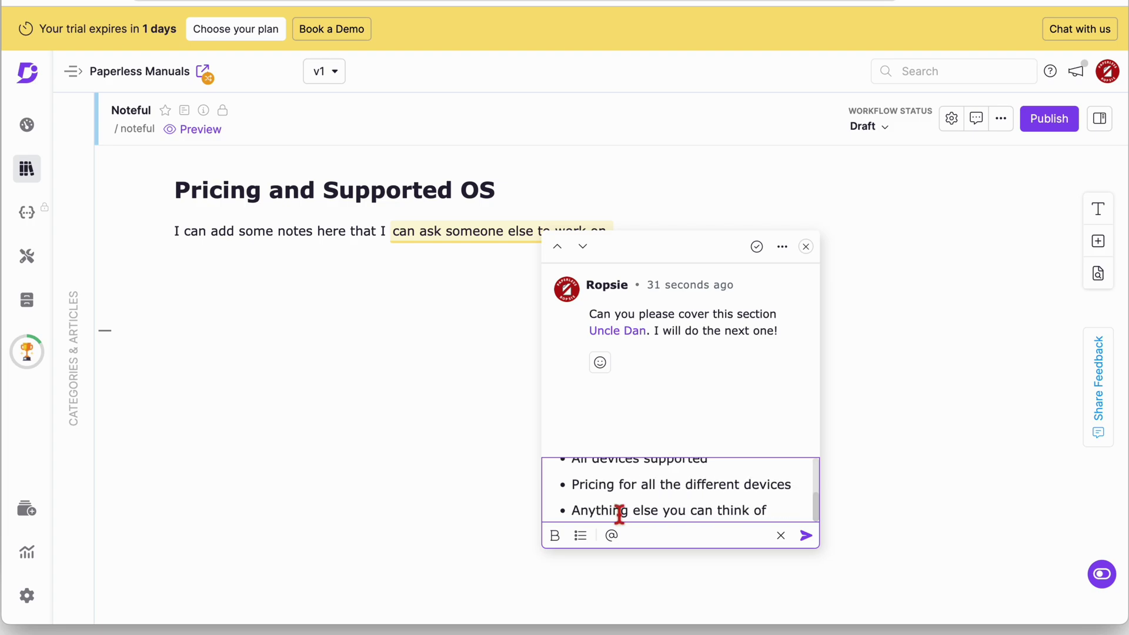
Bold "Anything else you" in the reply's last bullet and end the bulleted list.
{"action": "left_click_drag", "start_coordinate": [572, 511], "coordinate": [682, 512]}
{"action": "key", "text": "ctrl+b"}
{"action": "left_click", "coordinate": [794, 515]}
{"action": "key", "text": "Return"}
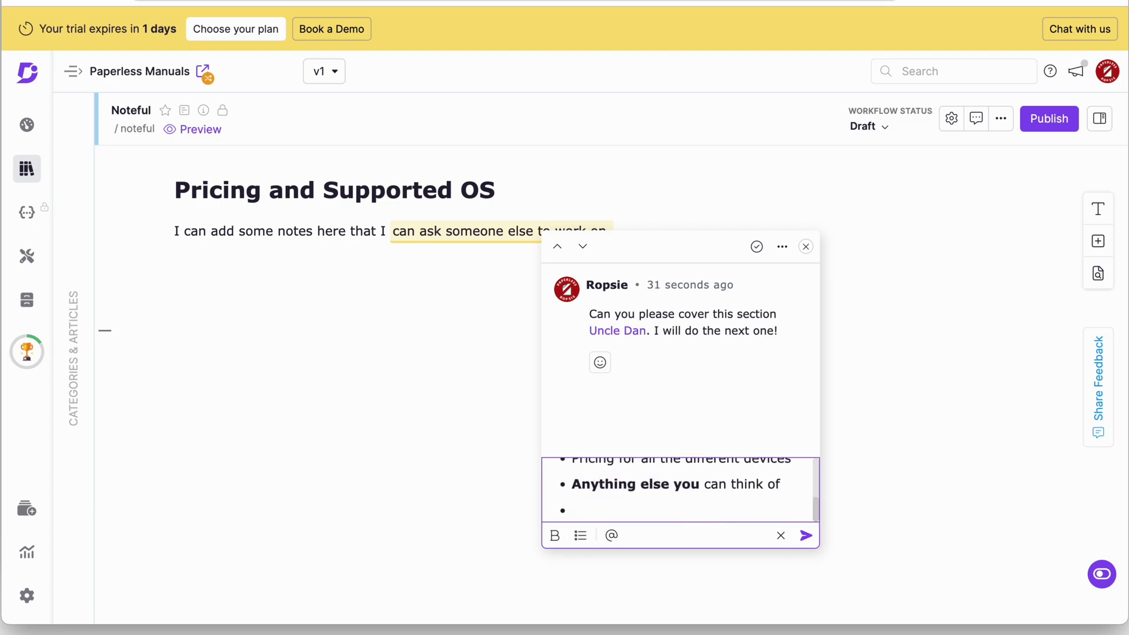
{"action": "key", "text": "Return"}
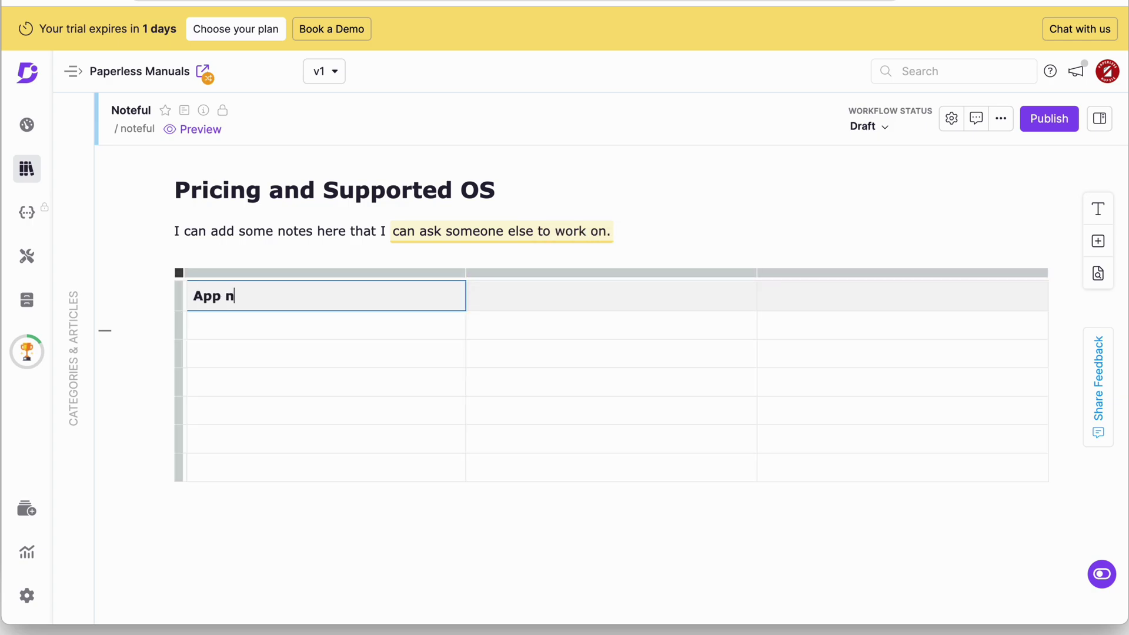
Fill in the table's header row with App name, Supported OS and Type of app.
{"action": "type", "text": "ame"}
{"action": "key", "text": "Tab"}
{"action": "type", "text": "Supported OS"}
{"action": "type", "text": "of app"}
Fill the first table row with Apple Notes, bullets iOS, iPadOS and macOS, and bullets handwriting, note-taking and typed notes.
{"action": "left_click", "coordinate": [367, 335]}
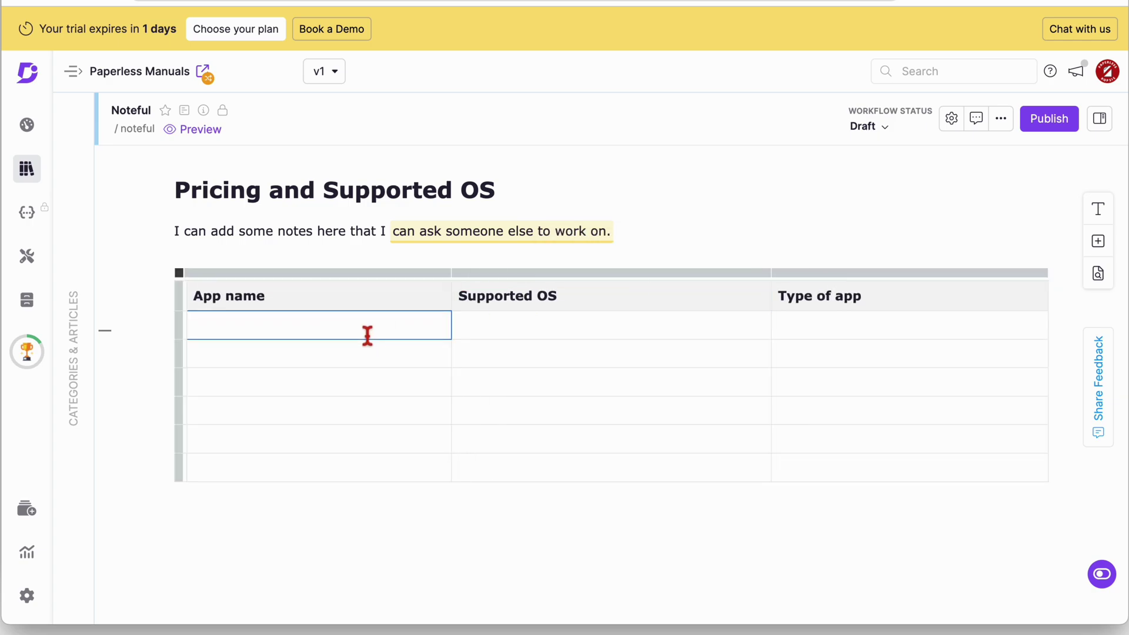
{"action": "type", "text": "Apple Notes"}
{"action": "left_click", "coordinate": [534, 329]}
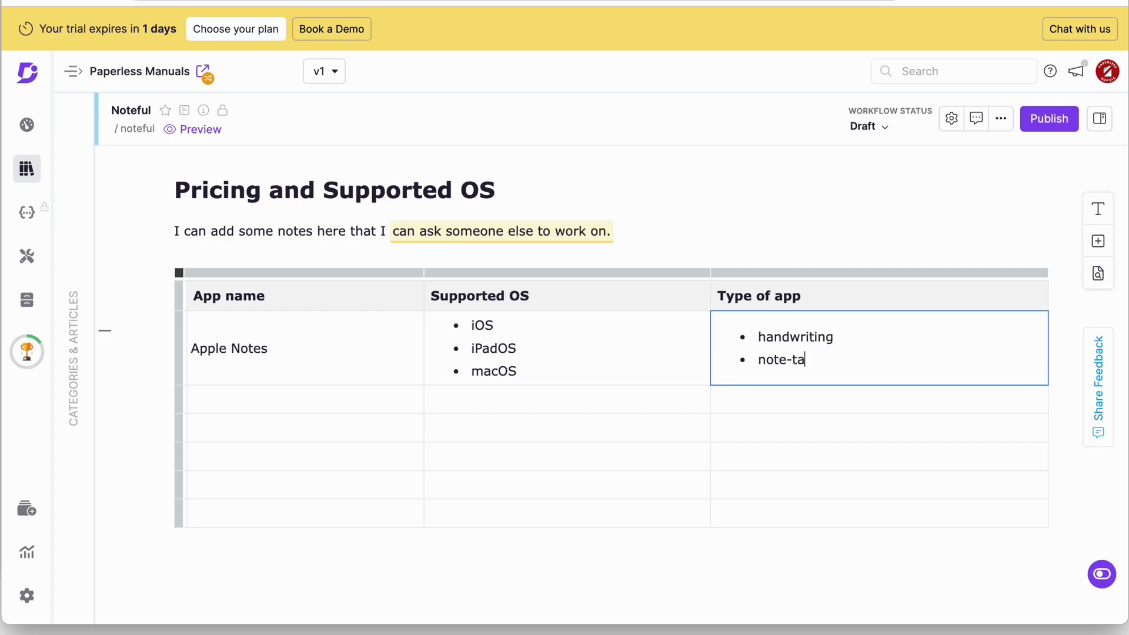
{"action": "type", "text": "-taking"}
{"action": "key", "text": "Return"}
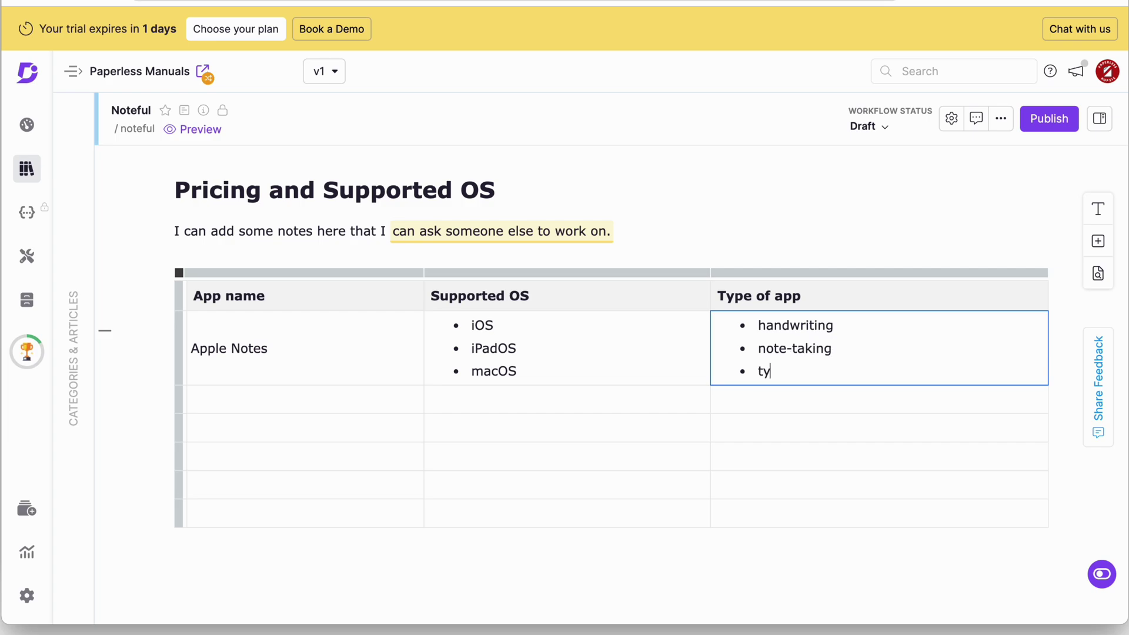
{"action": "type", "text": "typed not"}
{"action": "type", "text": "es"}
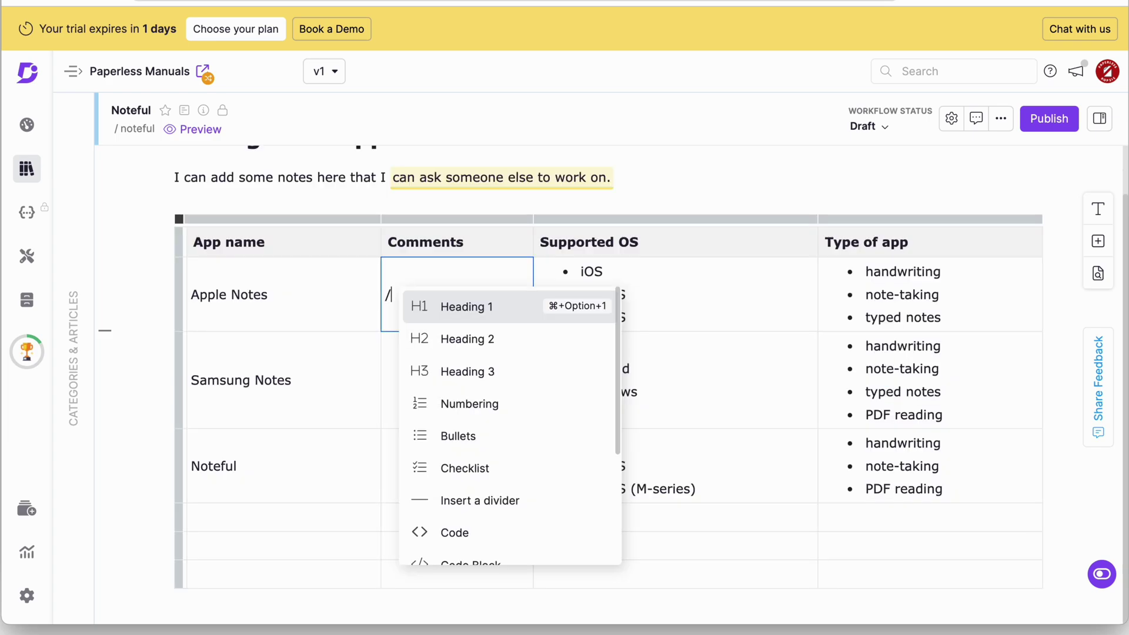
Insert a warning callout in Apple Notes' Comments cell reading "This is a warning" and "I can write these in the table".
{"action": "scroll", "coordinate": [497, 474], "scroll_direction": "down", "scroll_amount": 3}
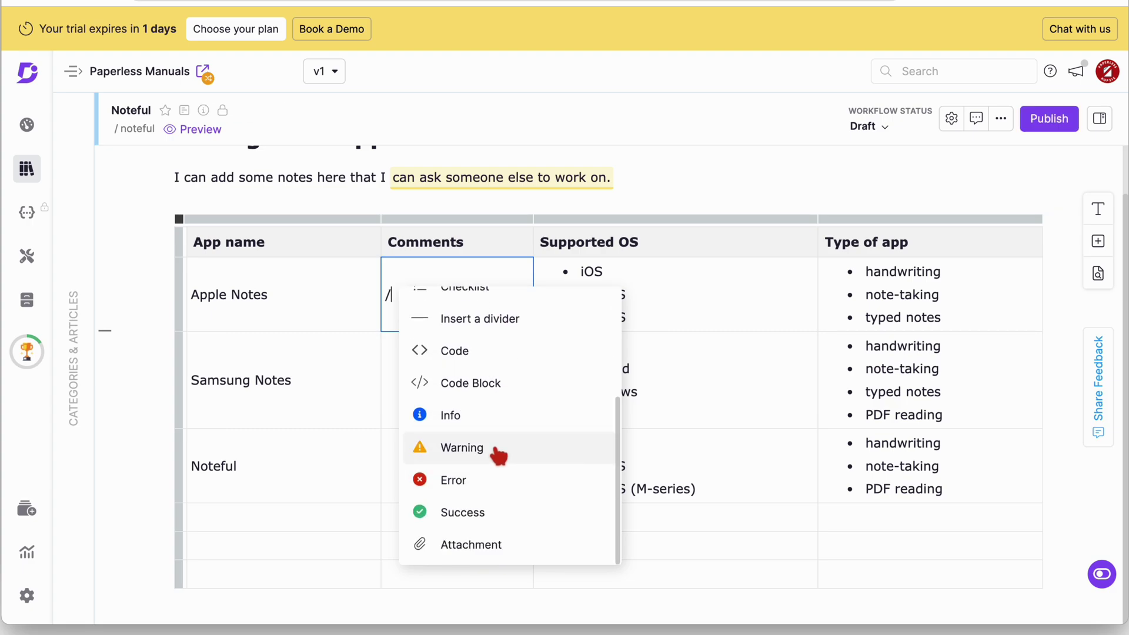
{"action": "left_click", "coordinate": [462, 448]}
{"action": "type", "text": "This is a warning"}
{"action": "key", "text": "Return"}
{"action": "type", "text": "I can write"}
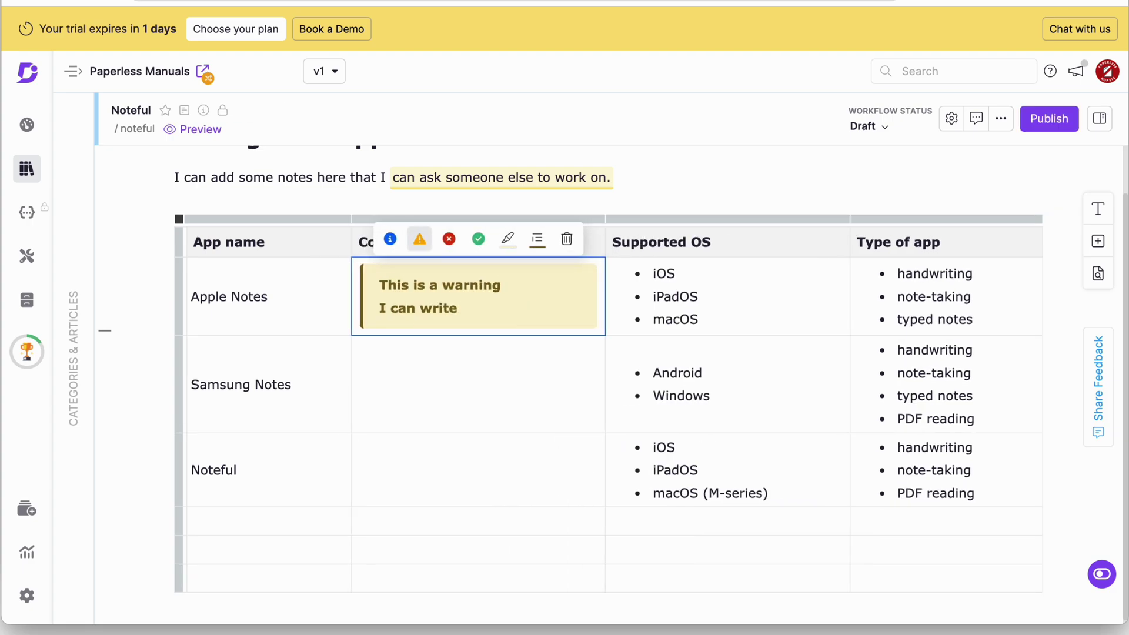
{"action": "type", "text": " these in the table"}
Fill Samsung Notes' Comments cell with a success callout titled "Successfully finished studying" and reading "I can also add these".
{"action": "left_click", "coordinate": [507, 373]}
{"action": "type", "text": "Successfu"}
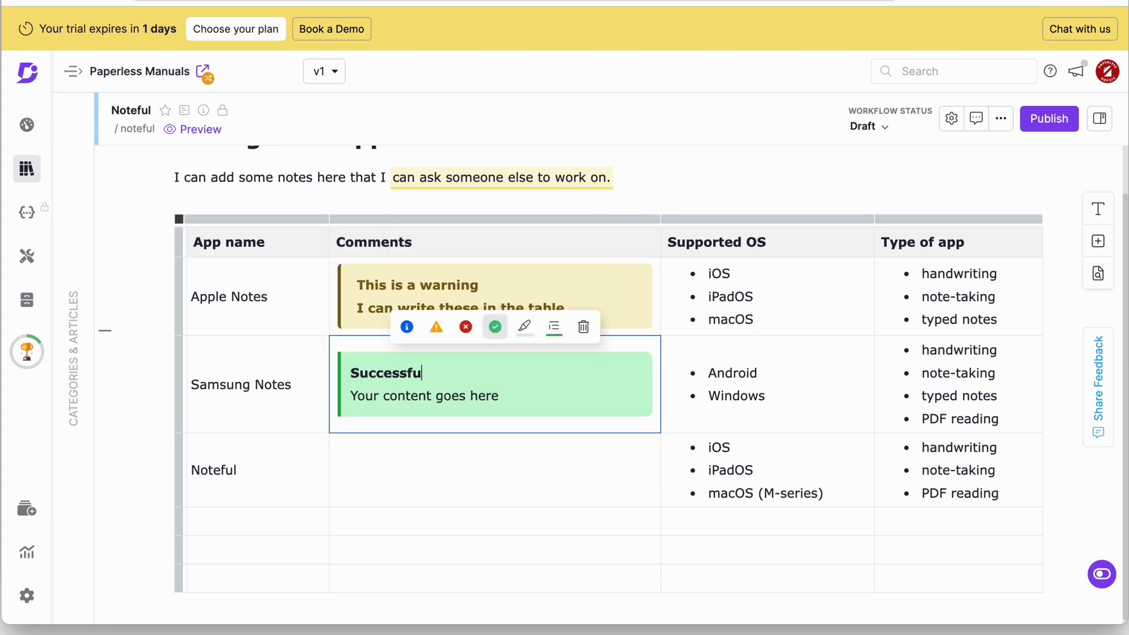
{"action": "type", "text": "lly finished"}
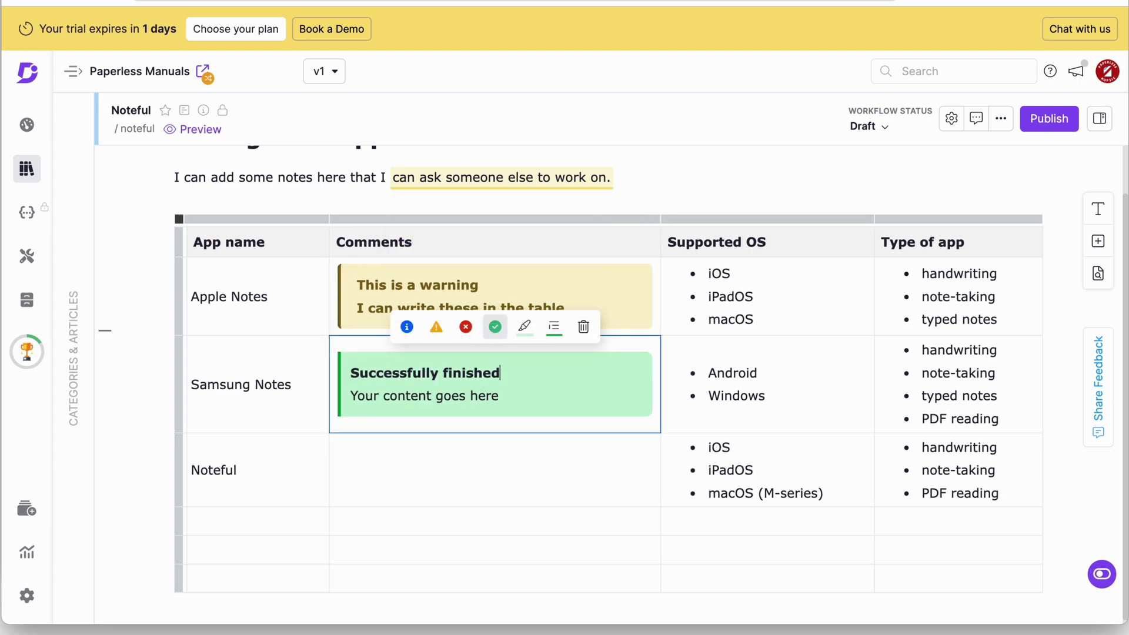
{"action": "type", "text": " studying"}
{"action": "triple_click", "coordinate": [497, 396]}
{"action": "type", "text": "I can also add these"}
Insert an error callout in Noteful's Comments cell titled "Error warning" and reading "Update the course on Paperless Humans".
{"action": "left_click", "coordinate": [502, 467]}
{"action": "type", "text": "/error"}
{"action": "key", "text": "Return"}
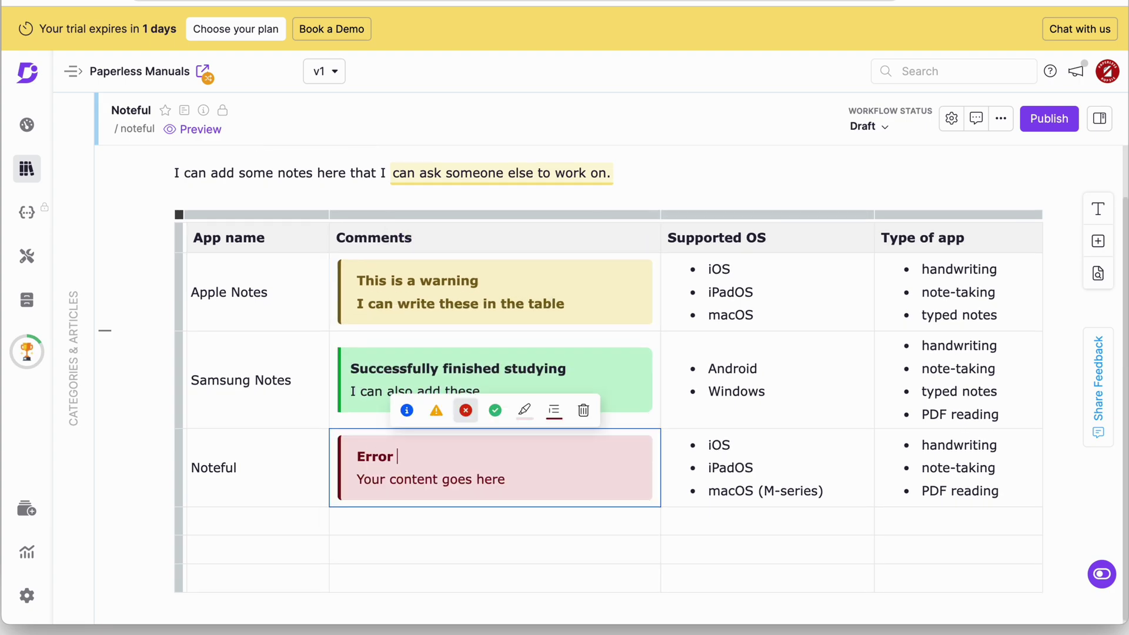
{"action": "type", "text": "warning"}
{"action": "key", "text": "Return"}
{"action": "type", "text": "Update the course on Paperless Humans"}
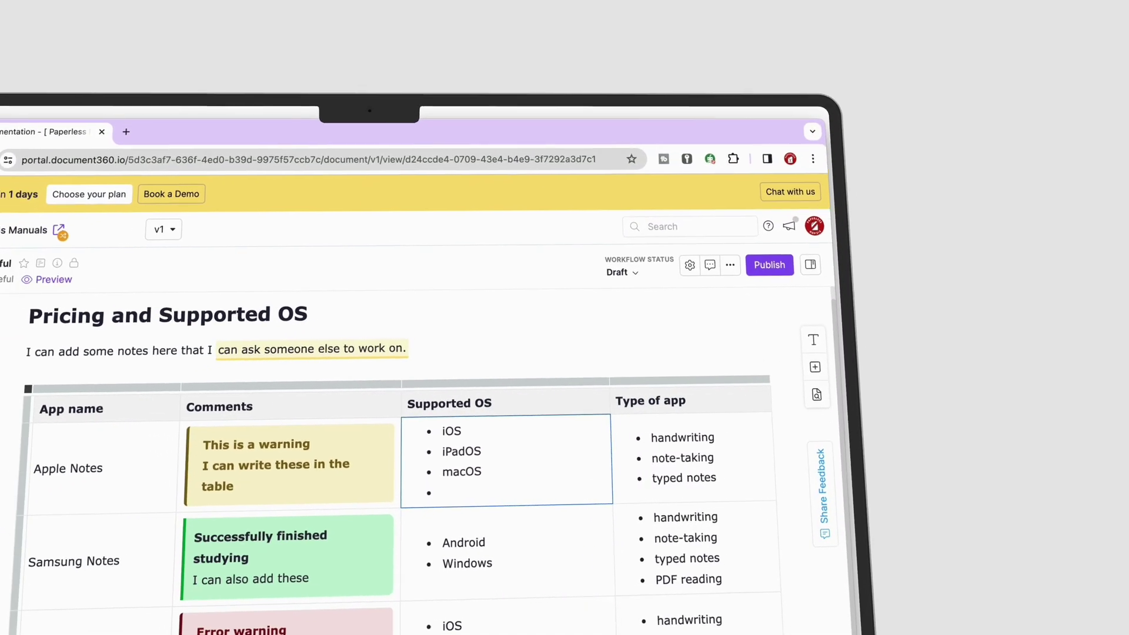
Open the block insertion options on the empty bullet below macOS in Apple Notes' Supported OS cell.
{"action": "type", "text": "/"}
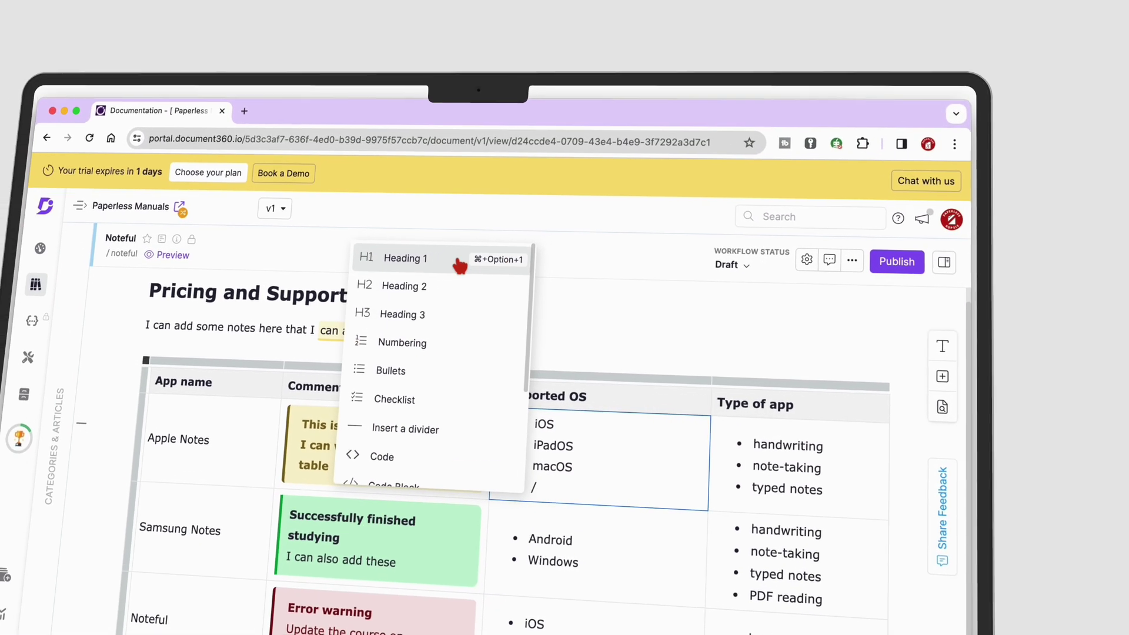